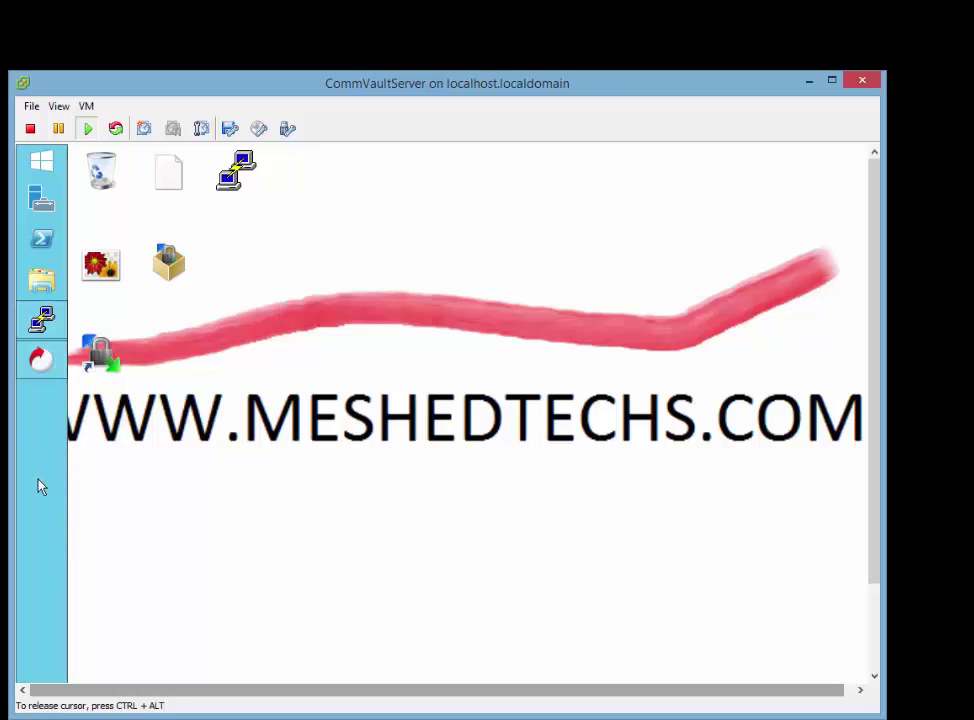
Step: Open Registry Editor and show the CommServe key under HKEY_LOCAL_MACHINE\SOFTWARE\CommVault Systems\Galaxy\Instance001
key(super+r)
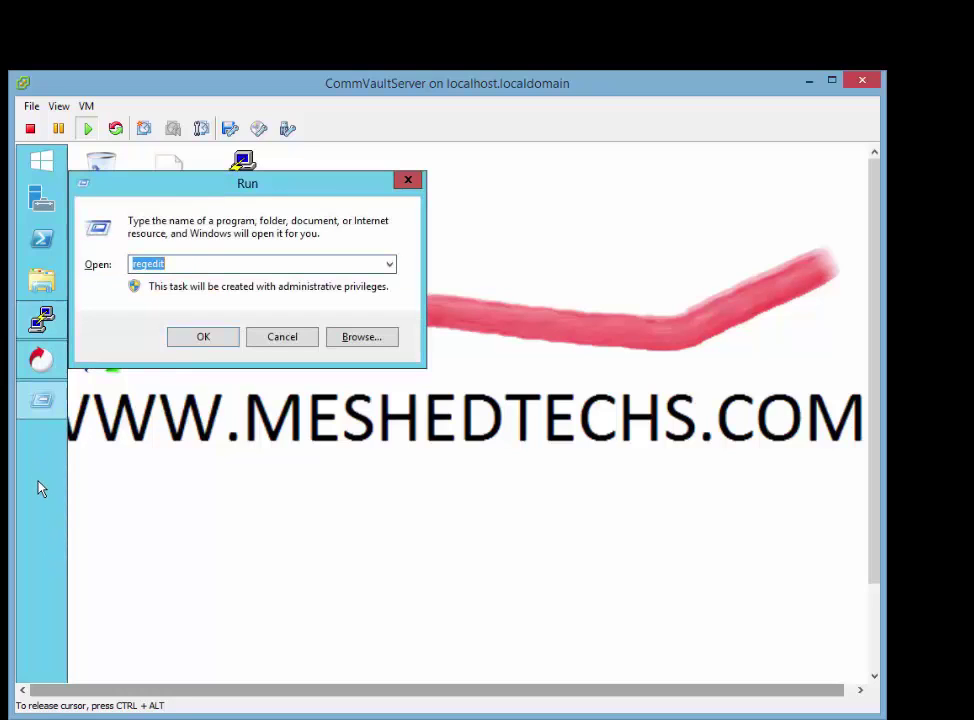
click(203, 338)
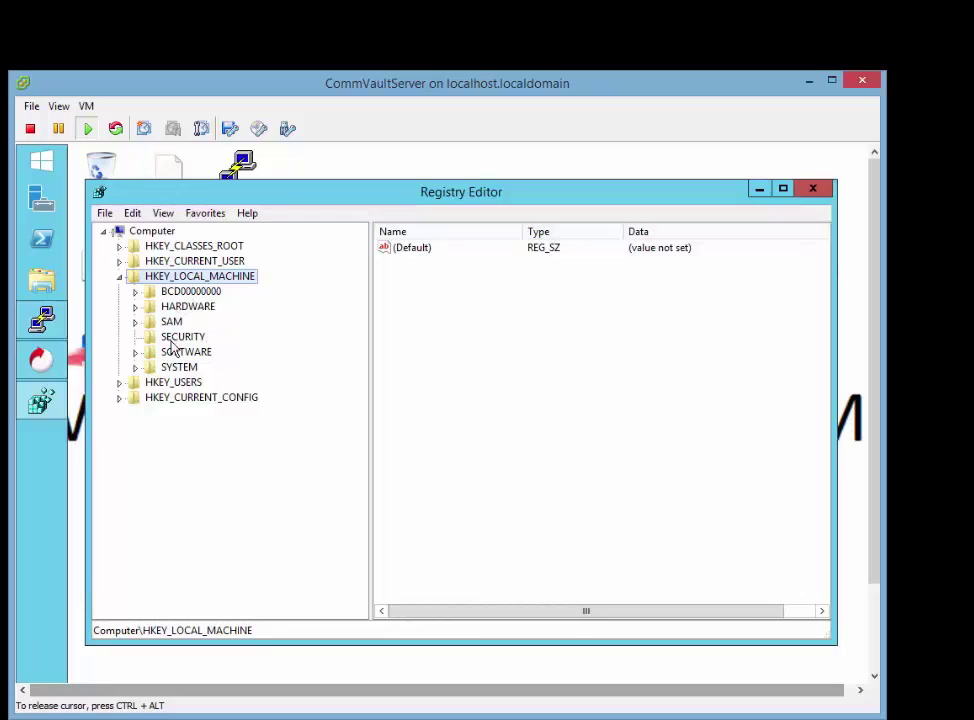
click(136, 353)
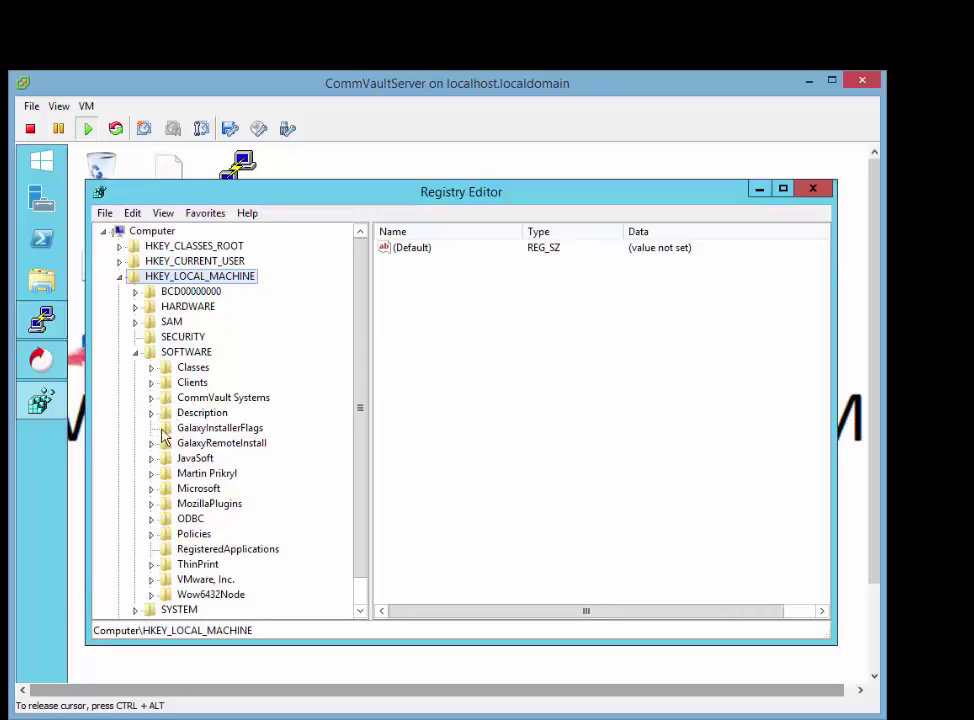
click(152, 398)
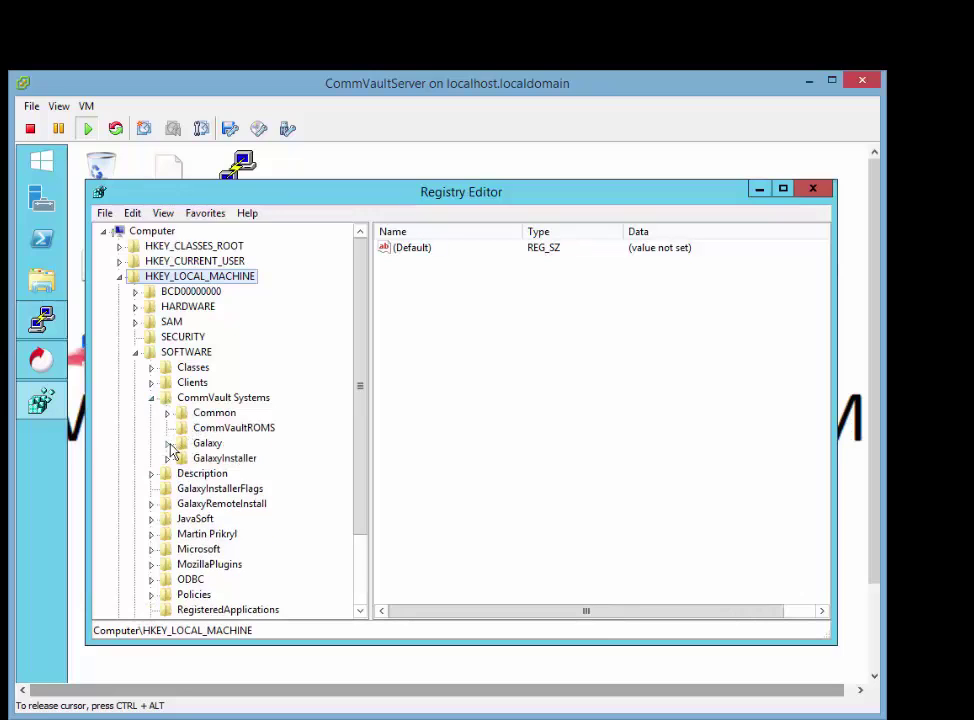
click(168, 444)
click(183, 475)
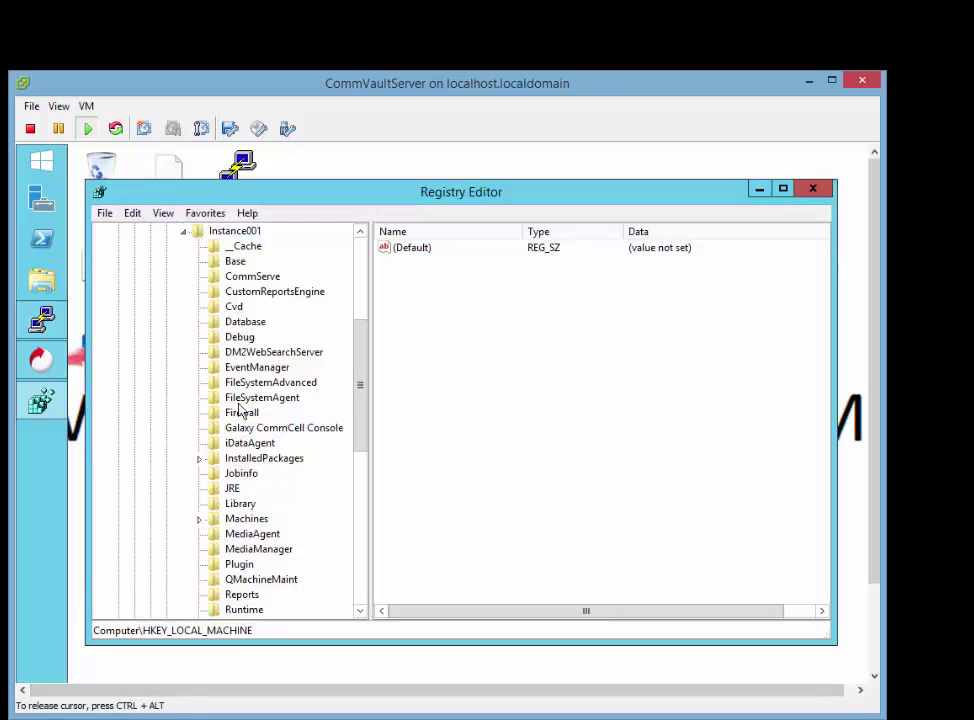
click(252, 278)
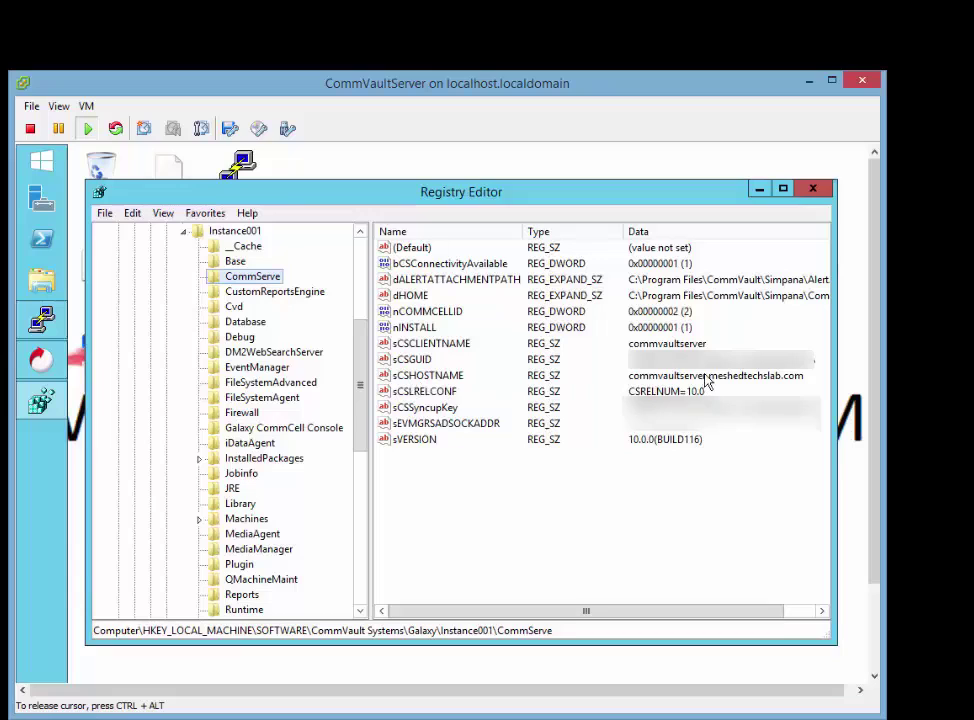
Step: Examine the sCSHOSTNAME and sCSGUID values of the CommServe registry key
click(436, 376)
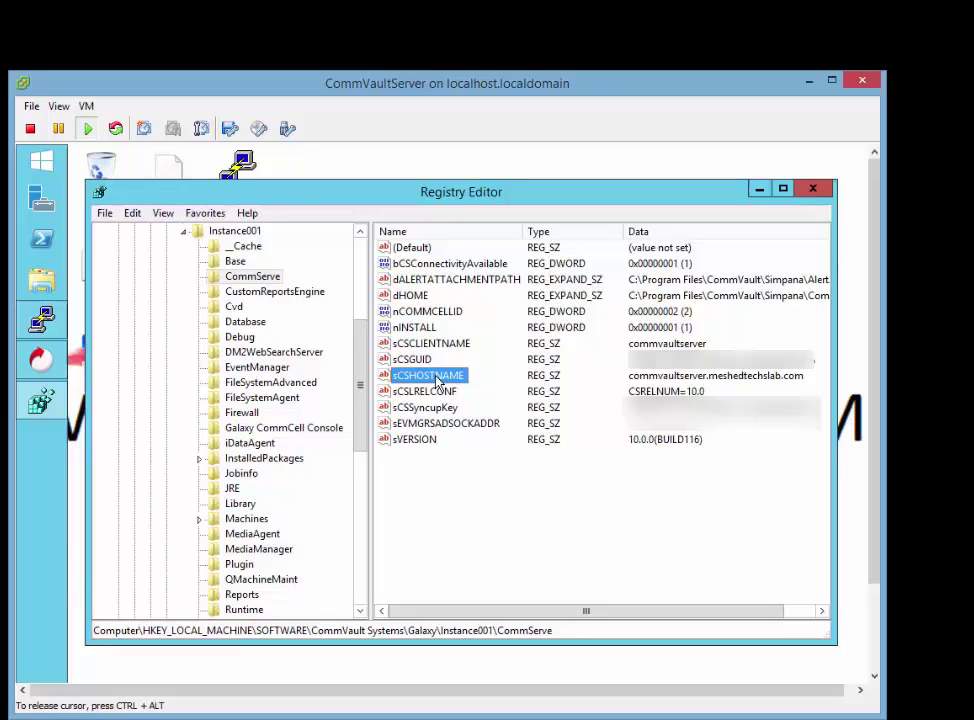
click(669, 388)
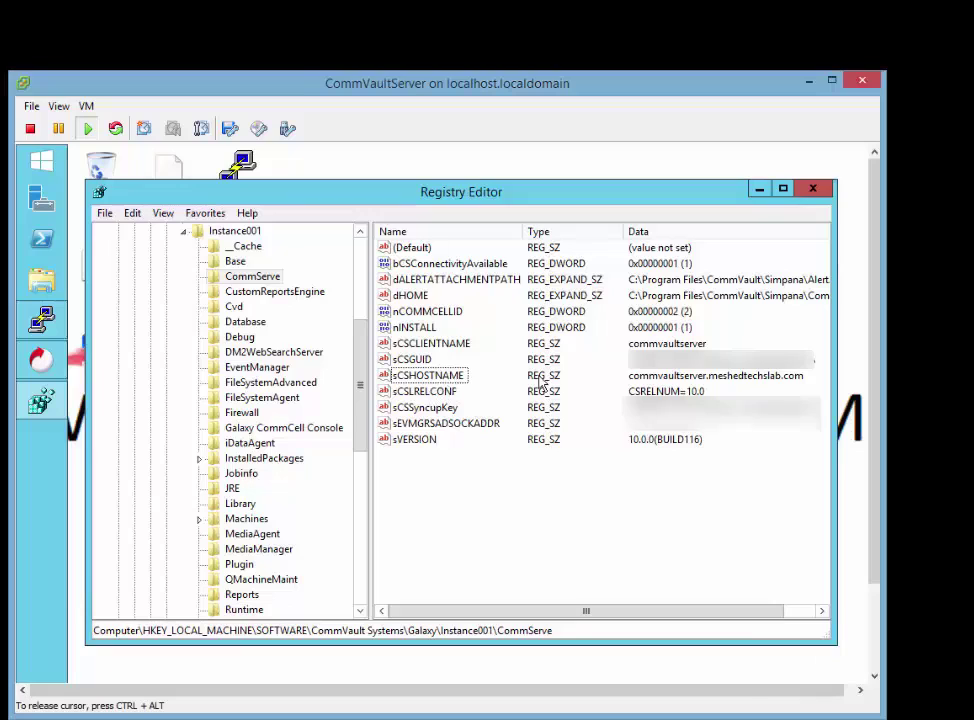
click(426, 362)
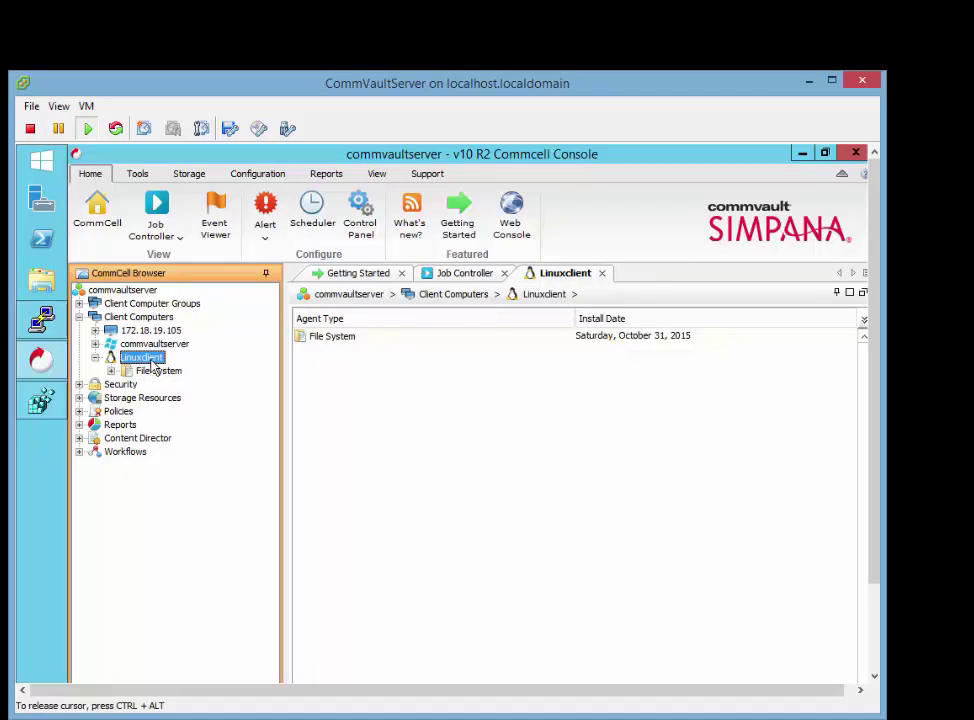
Step: In the CommCell Console, open Linuxclient's version properties and browse the client's folders for storing software locally
right_click(152, 361)
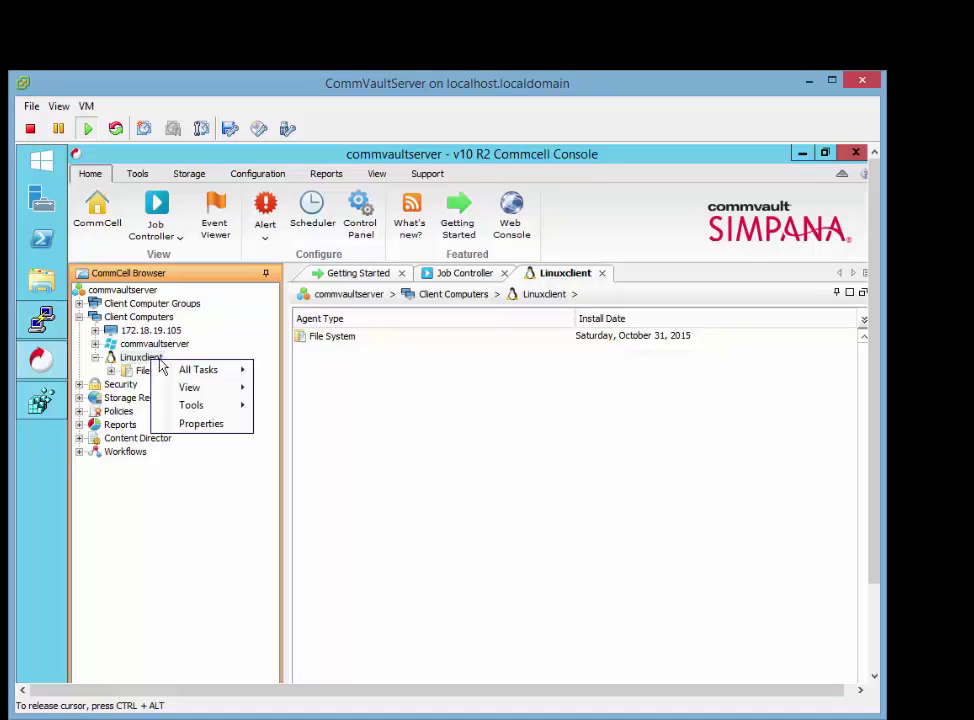
click(200, 424)
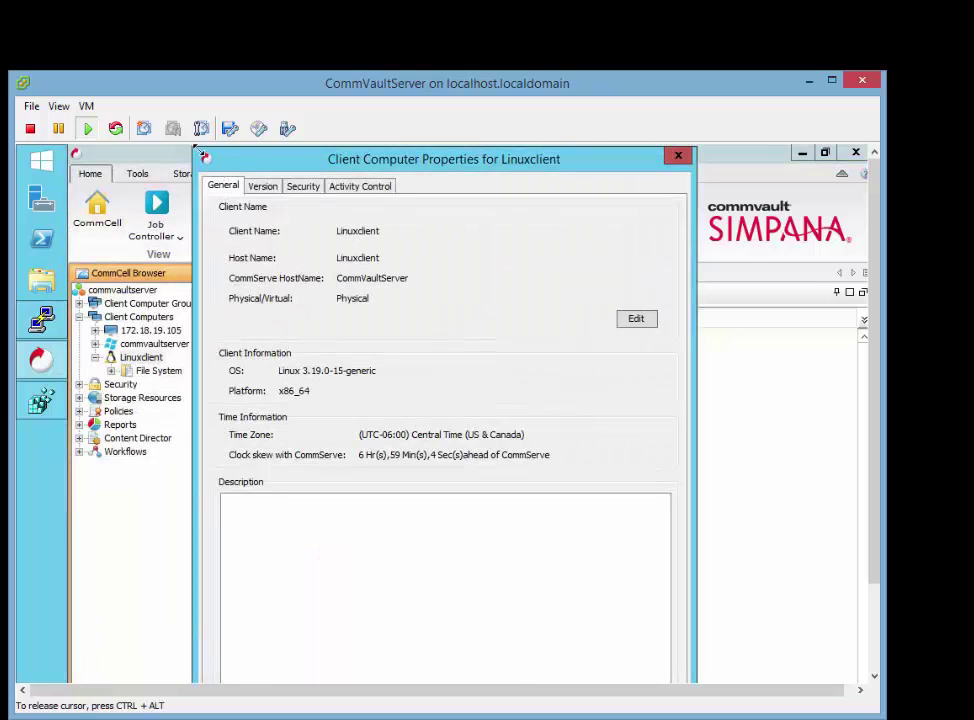
click(293, 212)
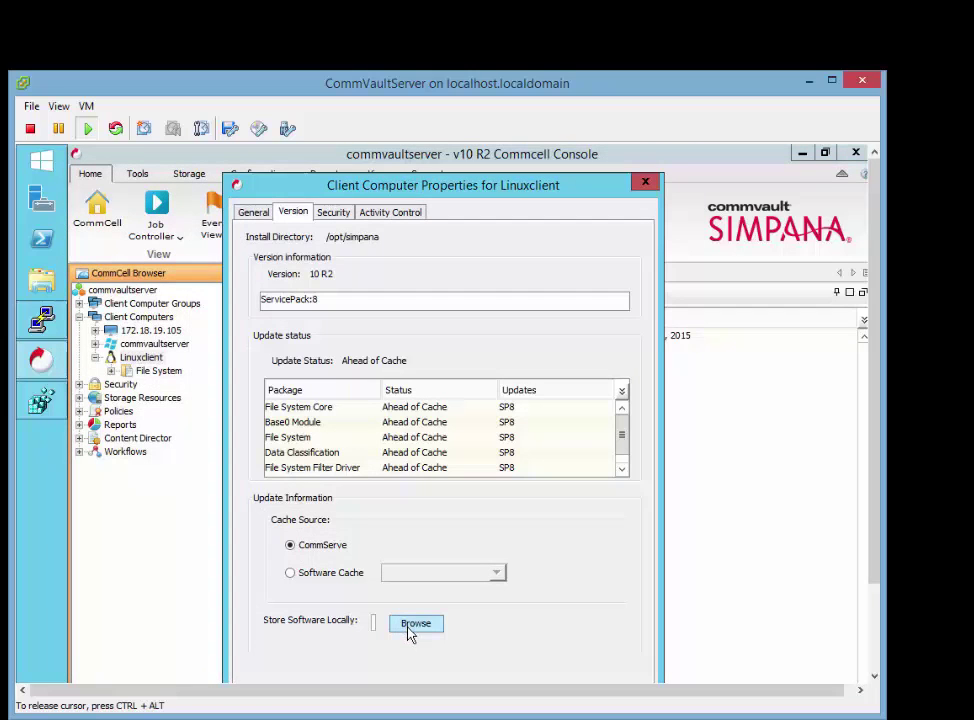
click(416, 626)
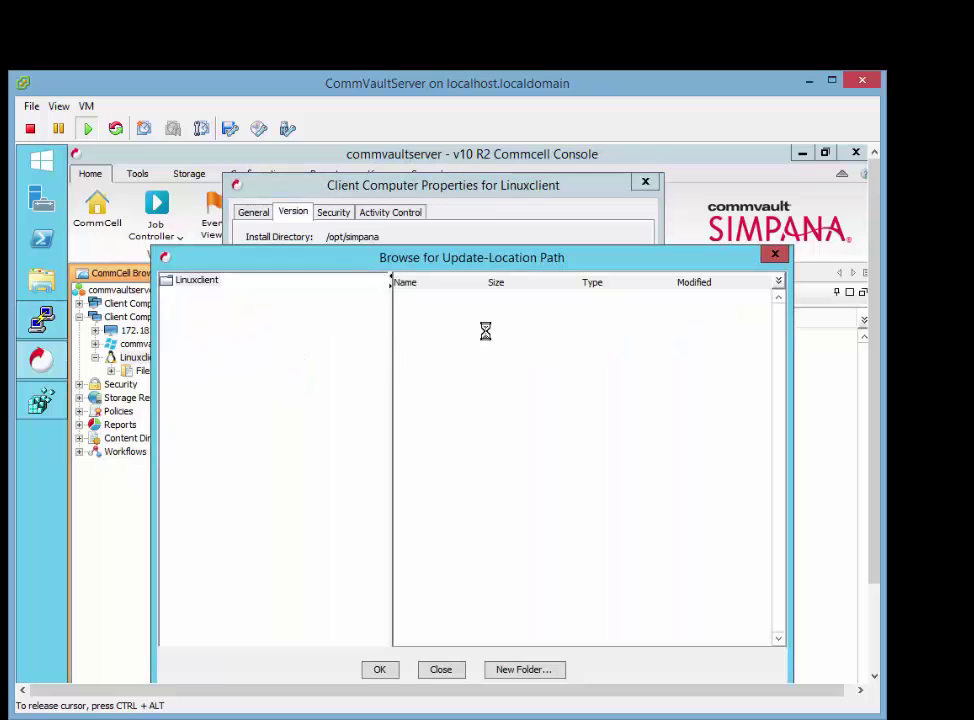
drag(409, 259, 405, 207)
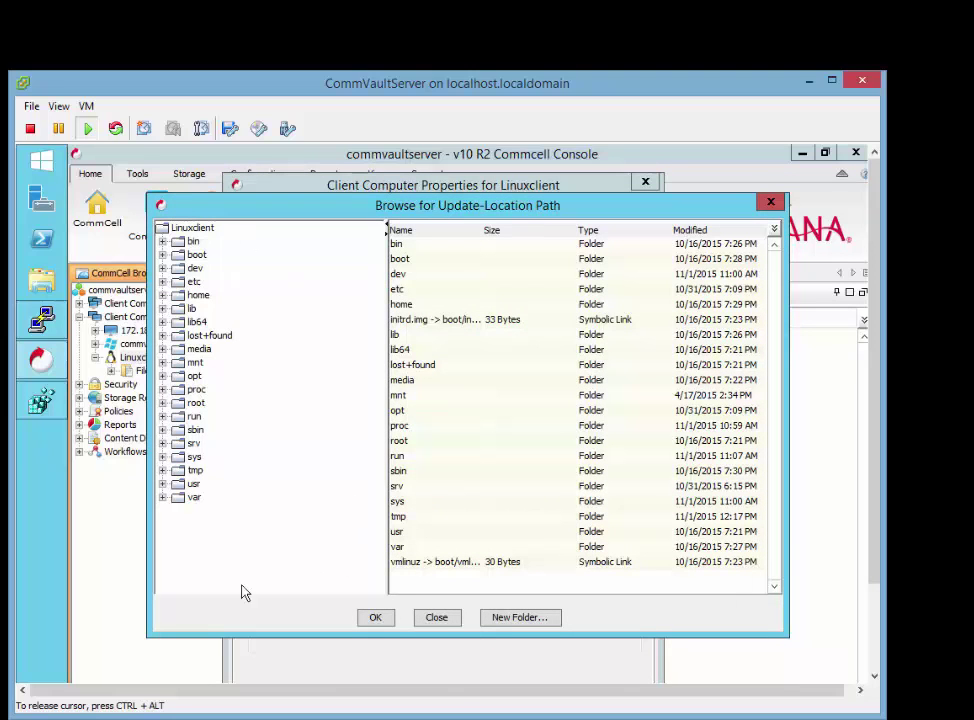
Step: Expand the client's folder tree to opt/simpana/Base/certificates and select the folder inside certificates
click(164, 377)
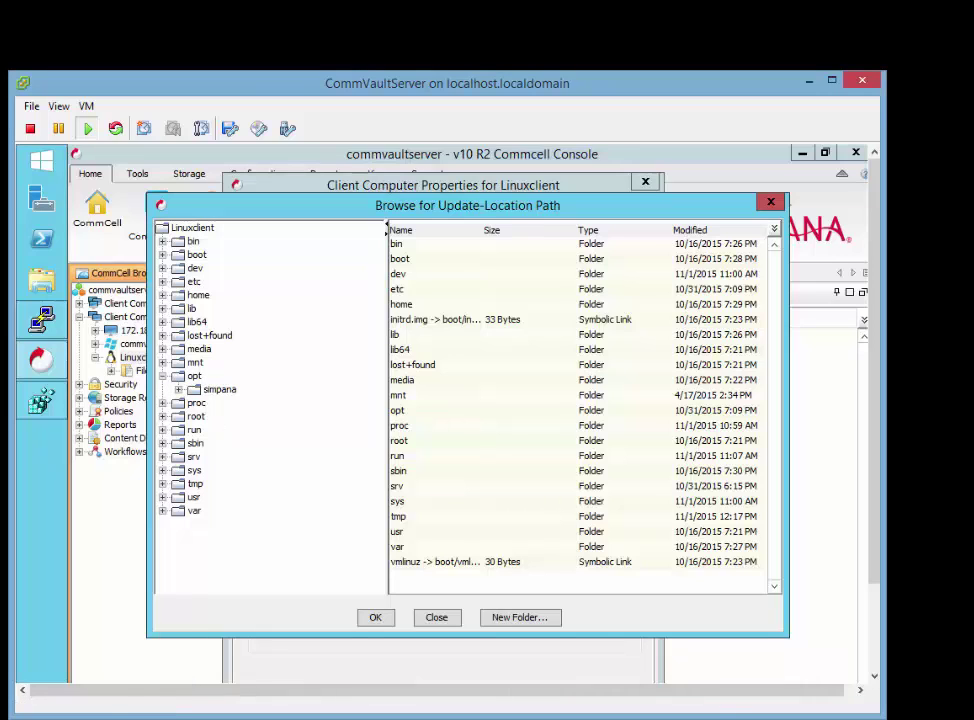
double_click(192, 392)
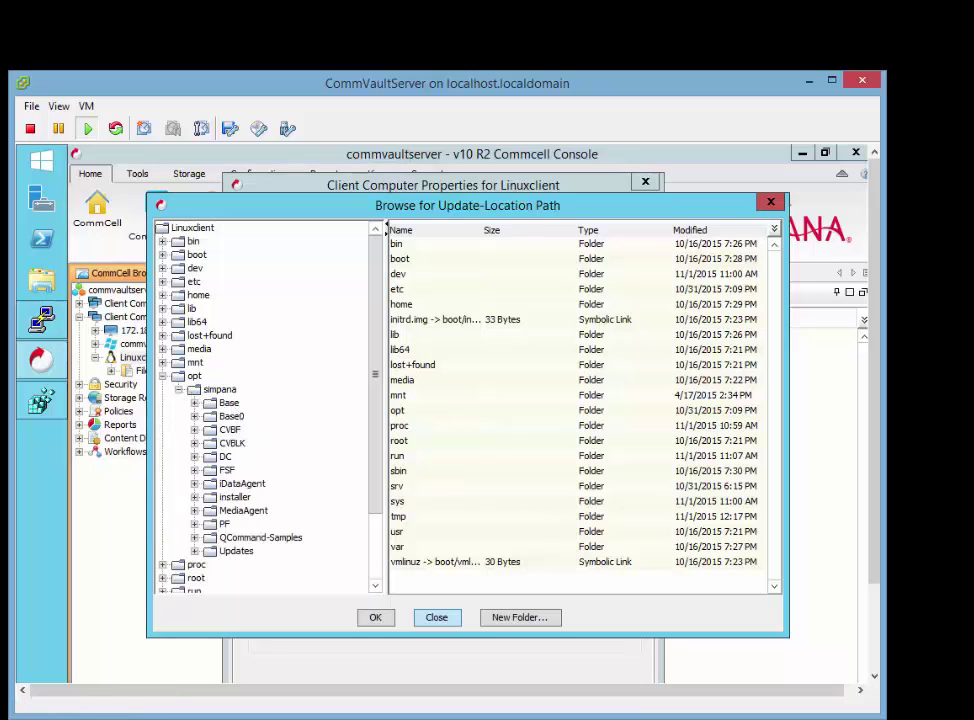
click(195, 403)
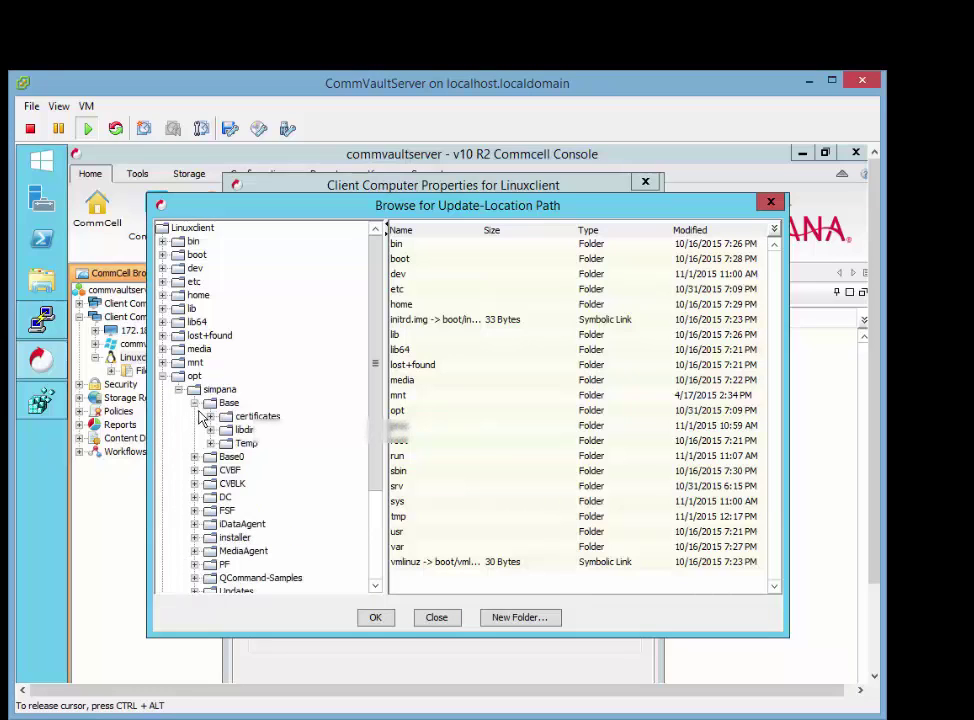
click(211, 416)
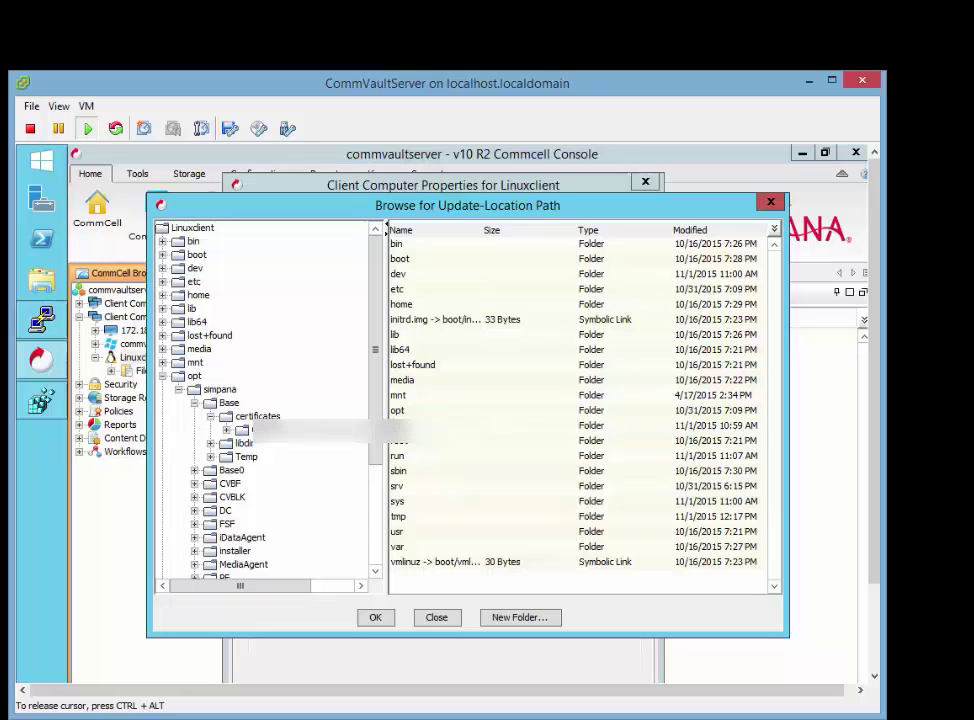
drag(386, 230, 425, 230)
click(338, 432)
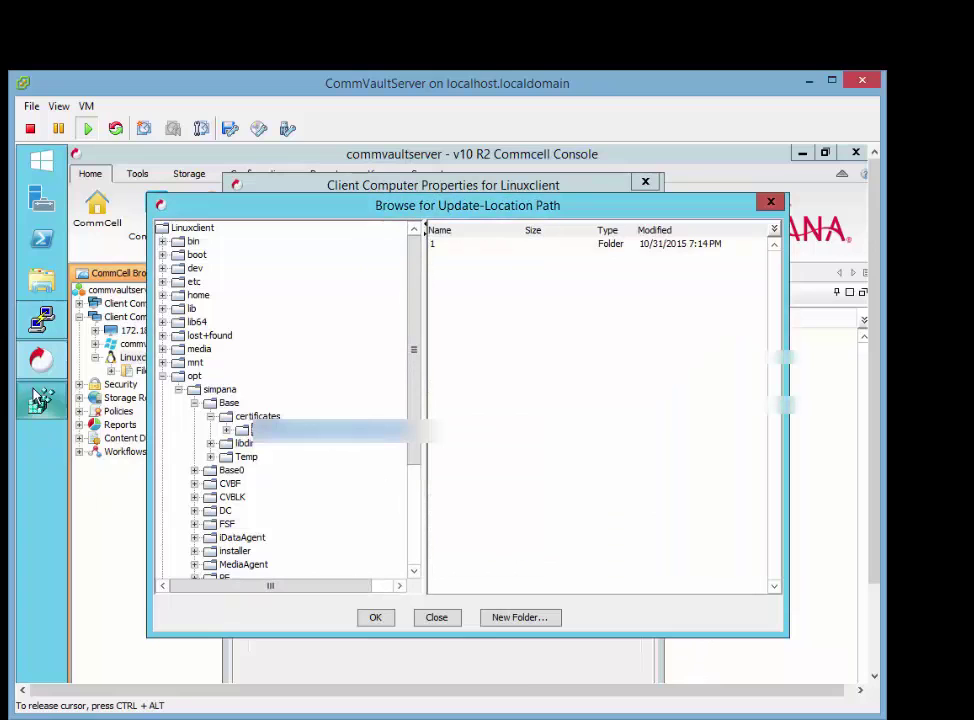
Step: Compare the certificate folder name with sCSGUID in Registry Editor, and close the folder browser and Linuxclient properties without changes
click(41, 318)
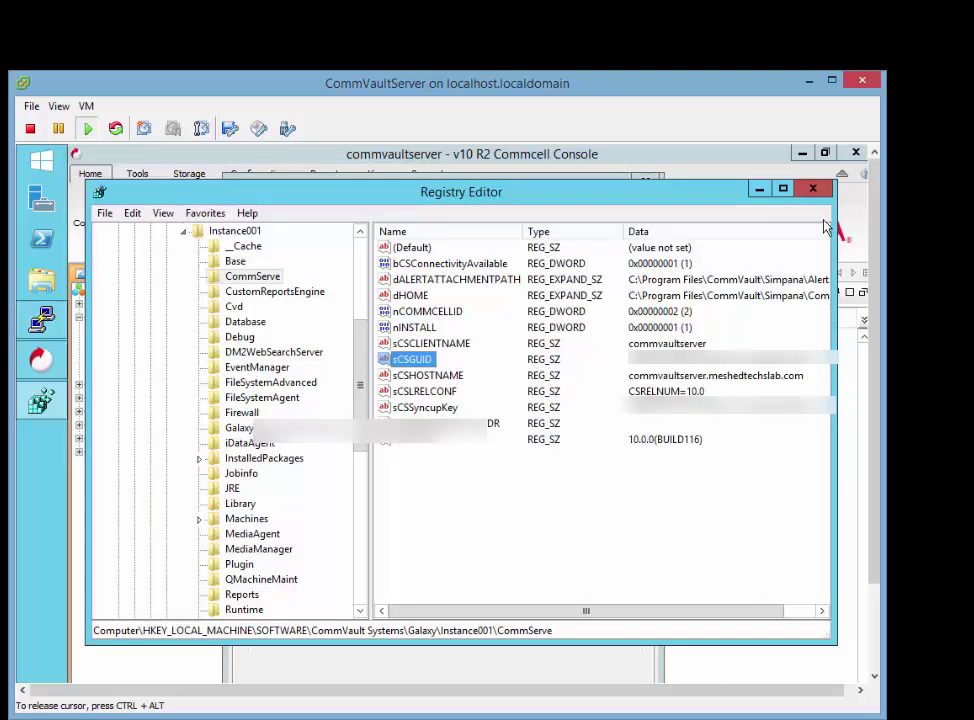
click(757, 193)
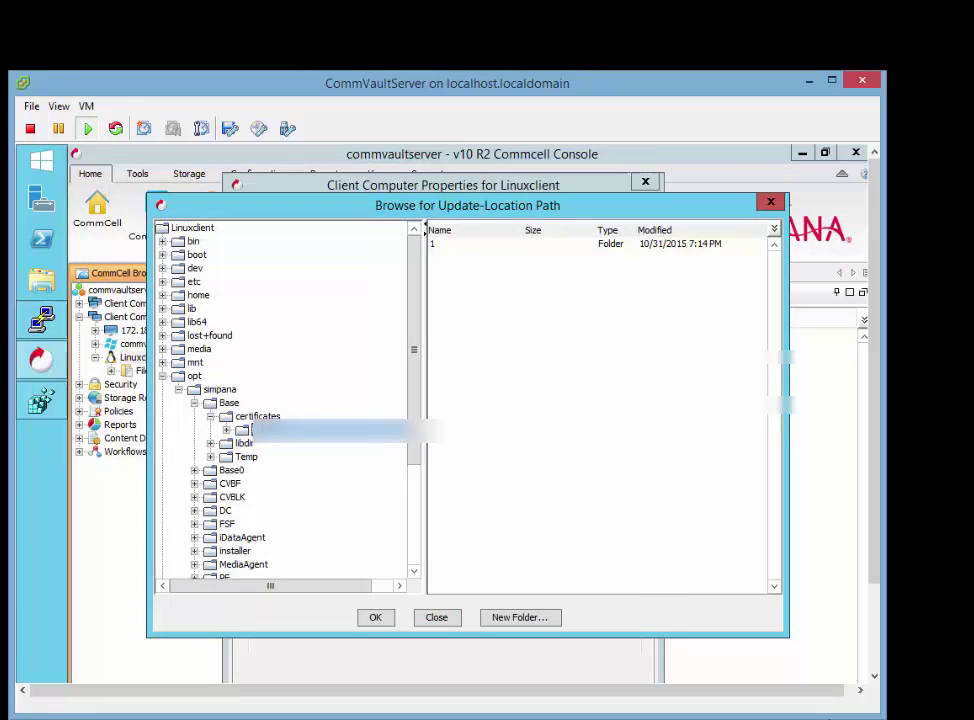
click(770, 202)
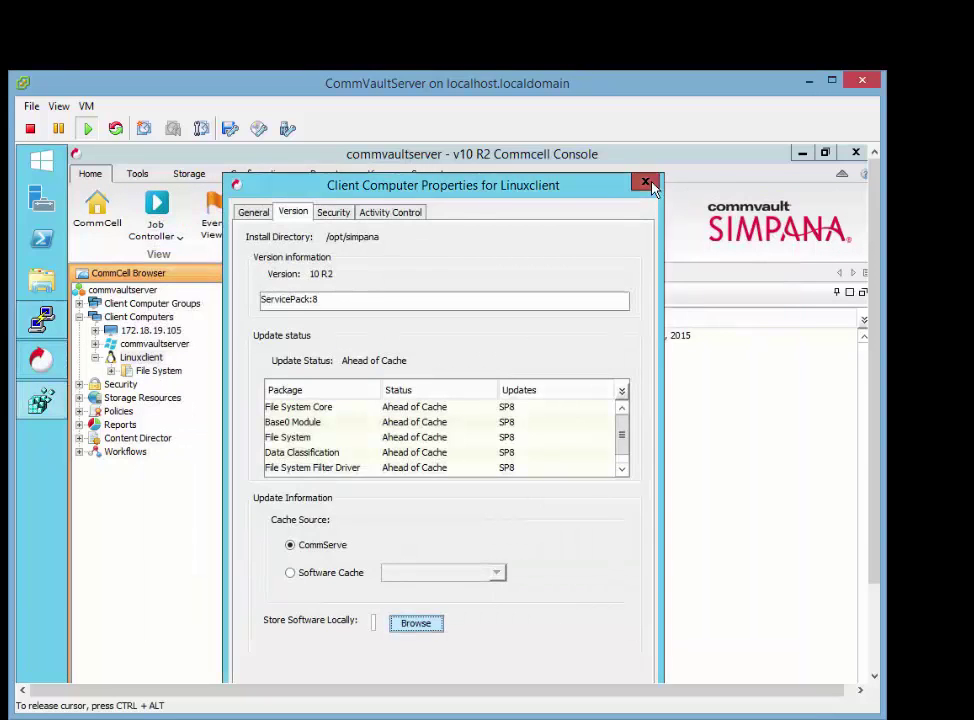
click(645, 182)
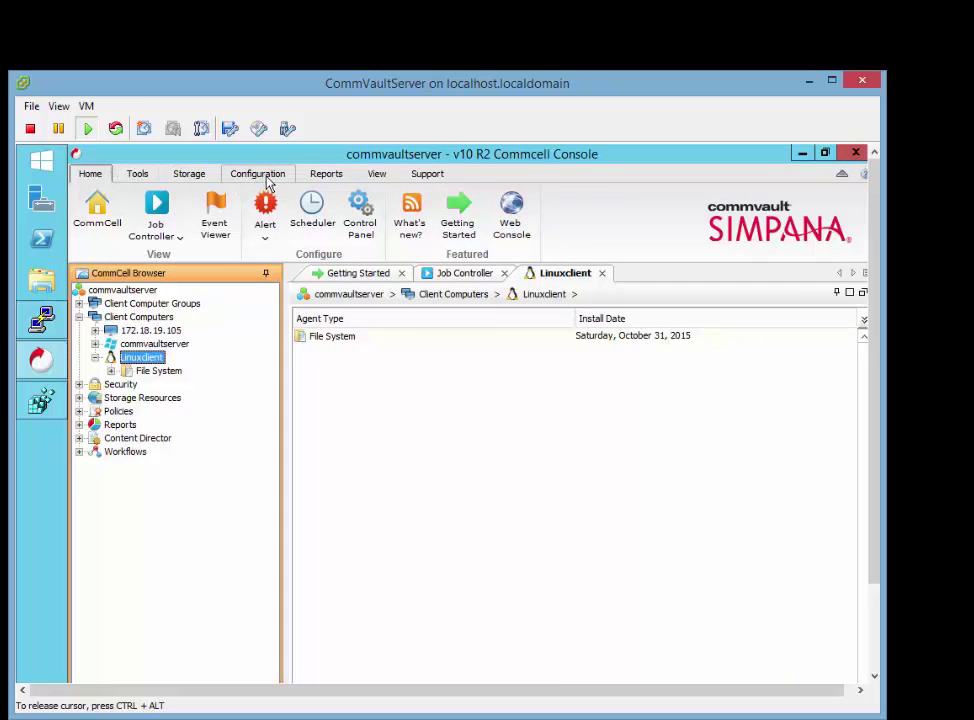
Step: Examine the Linuxclient entry in the Control Panel's Certificate Administration, and close the dialogs and minimize the console
click(365, 225)
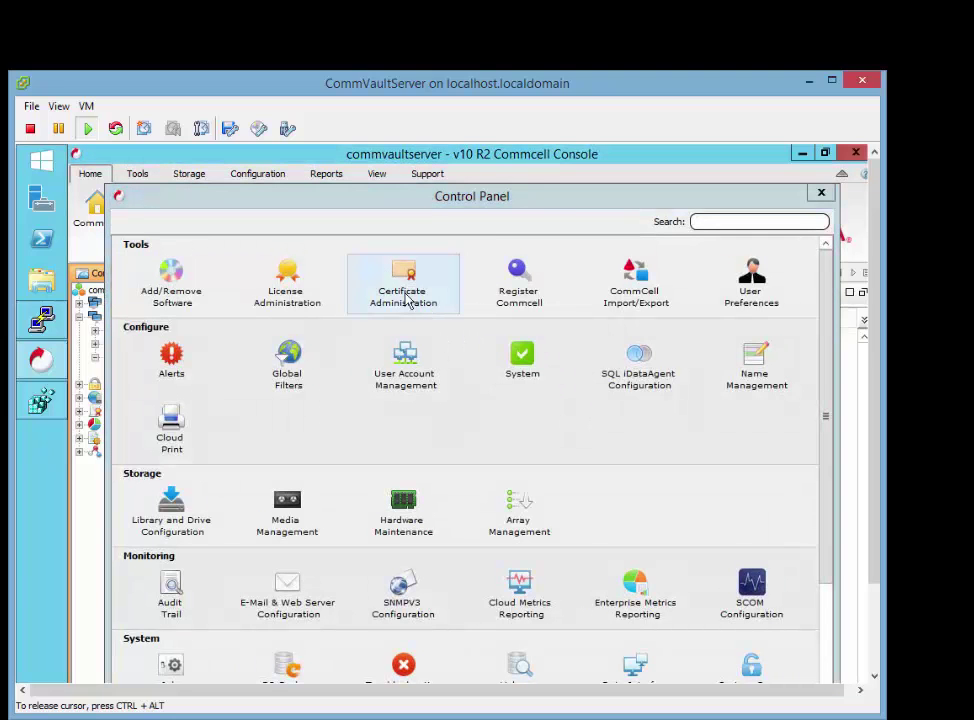
click(406, 298)
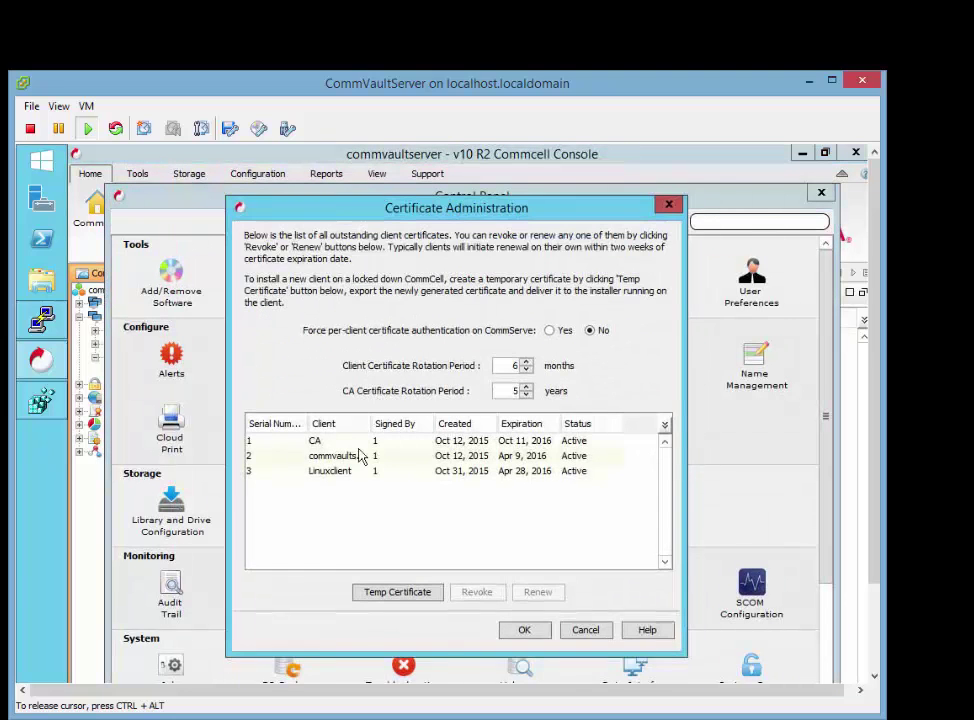
drag(372, 424, 385, 424)
click(395, 474)
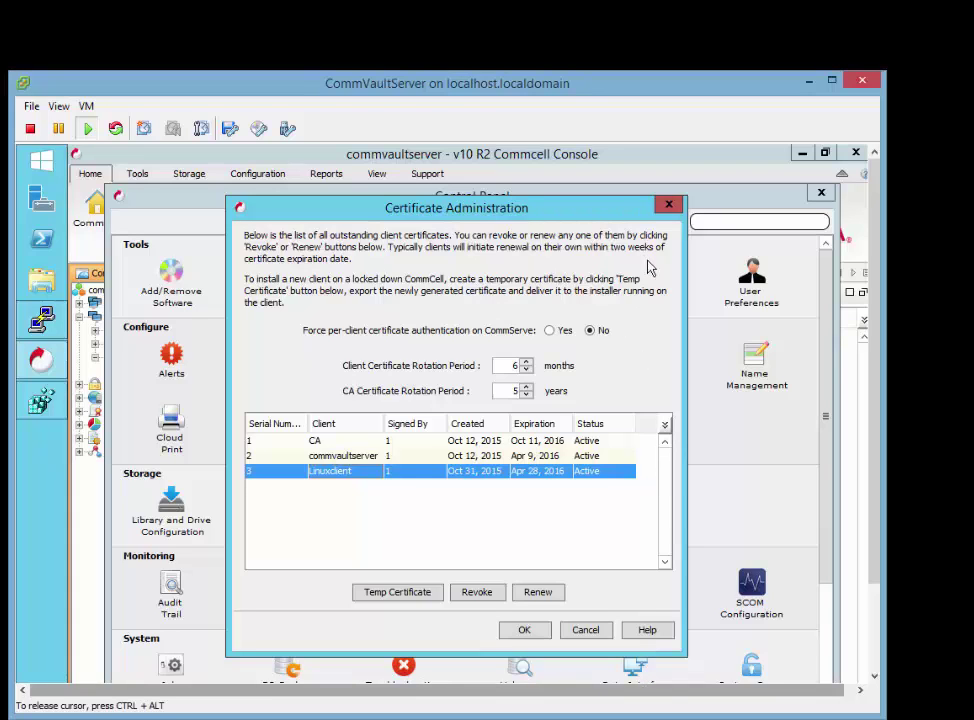
click(669, 206)
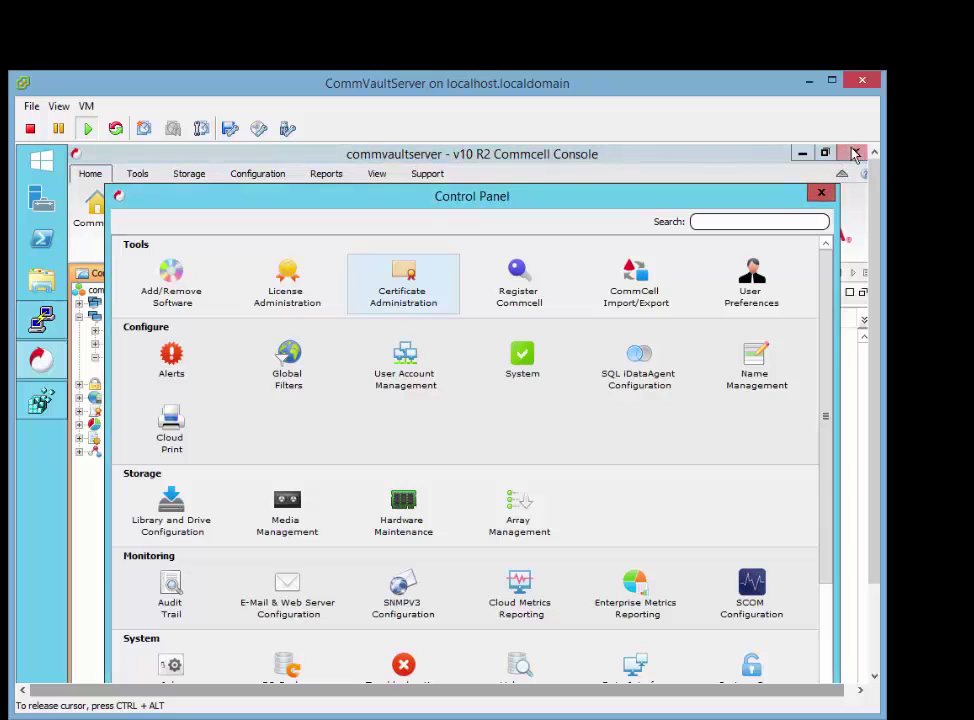
click(821, 192)
click(802, 153)
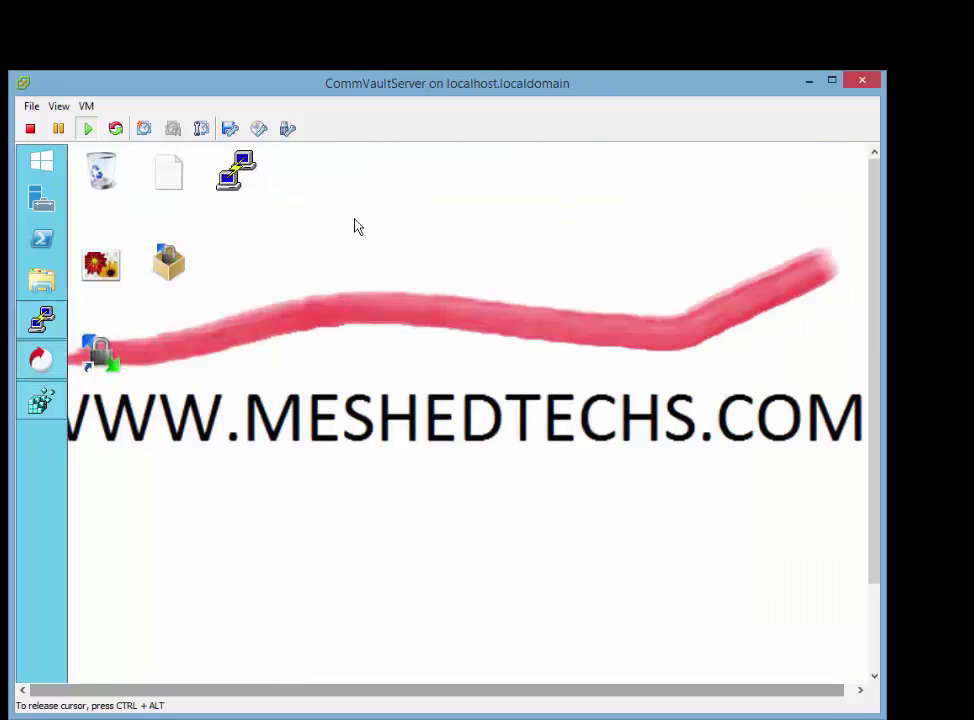
Step: Switch to the PuTTY root session on Linuxclient and run "simpana status" to check its CommServe and client host names
click(58, 325)
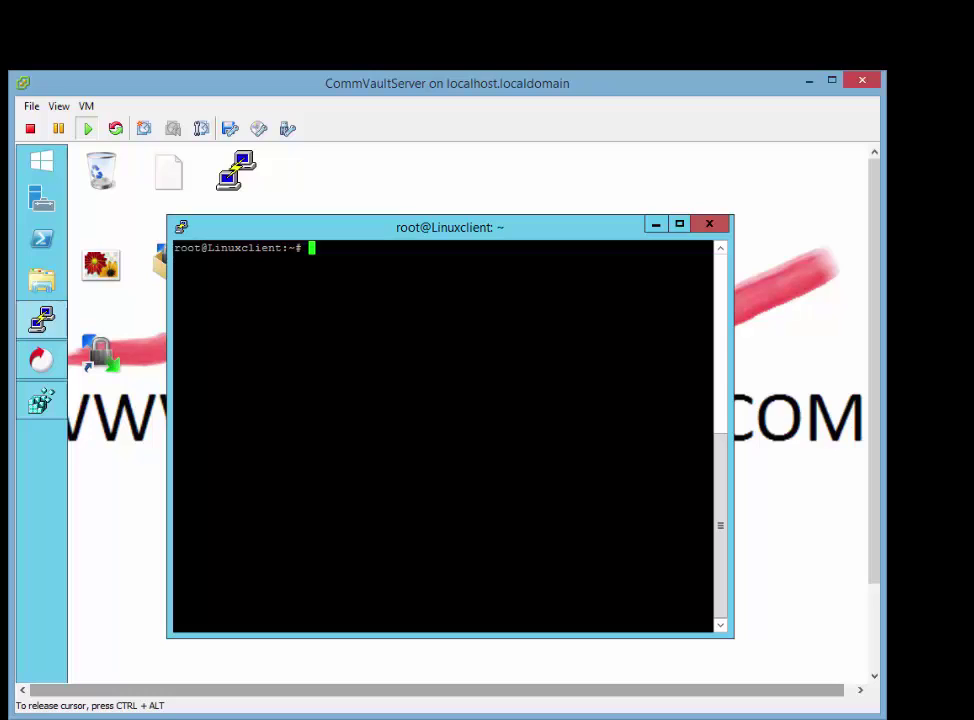
text(simpana )
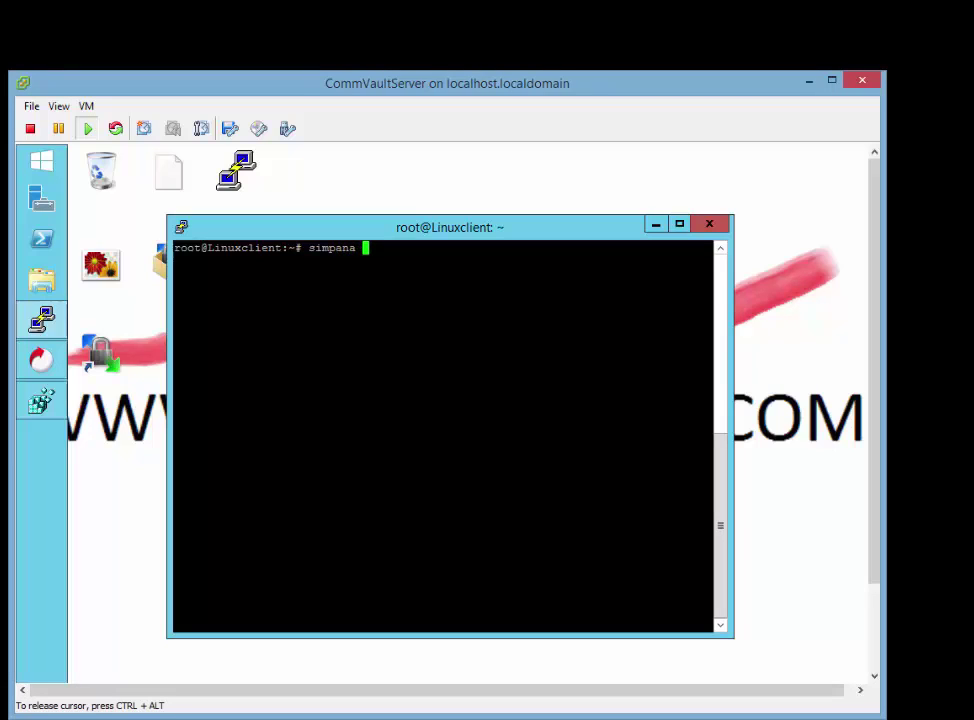
text(status)
key(Return)
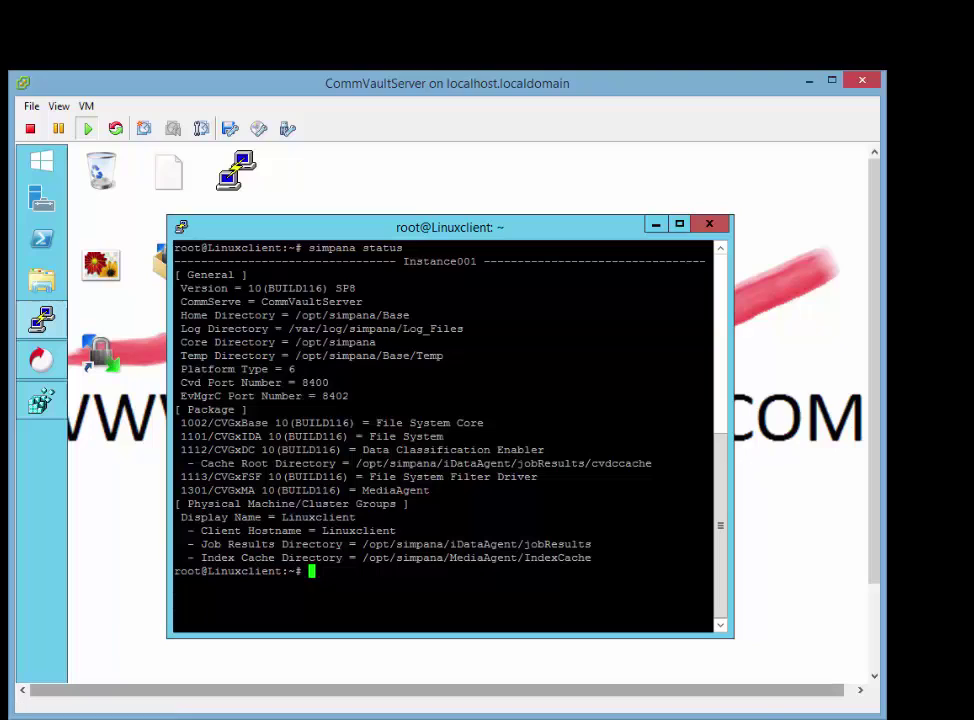
click(695, 540)
key(ctrl+alt)
click(476, 326)
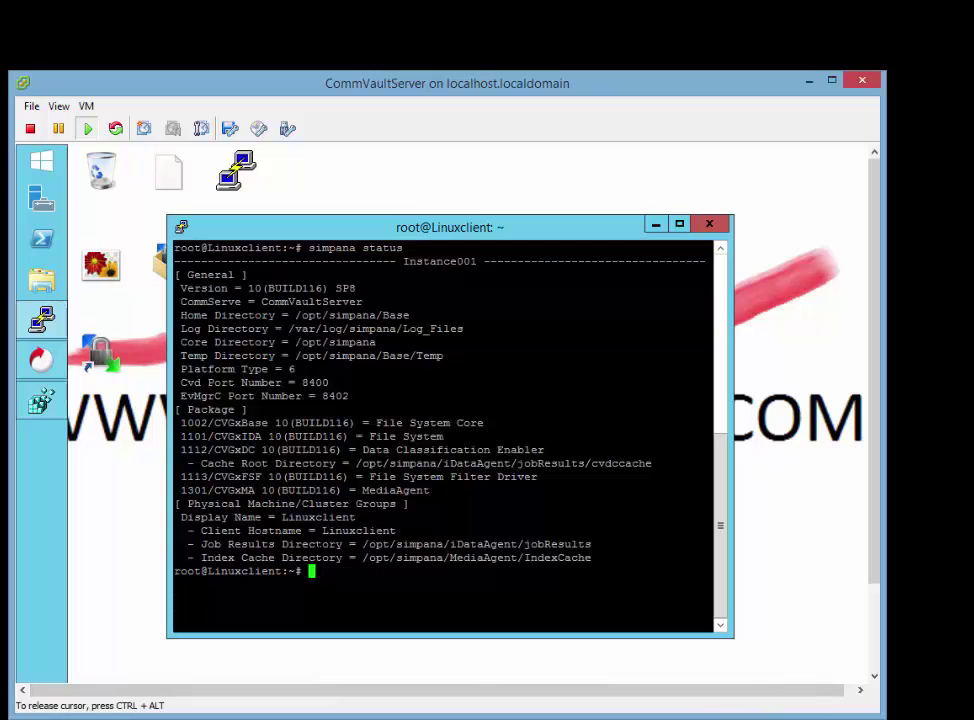
key(ctrl+alt)
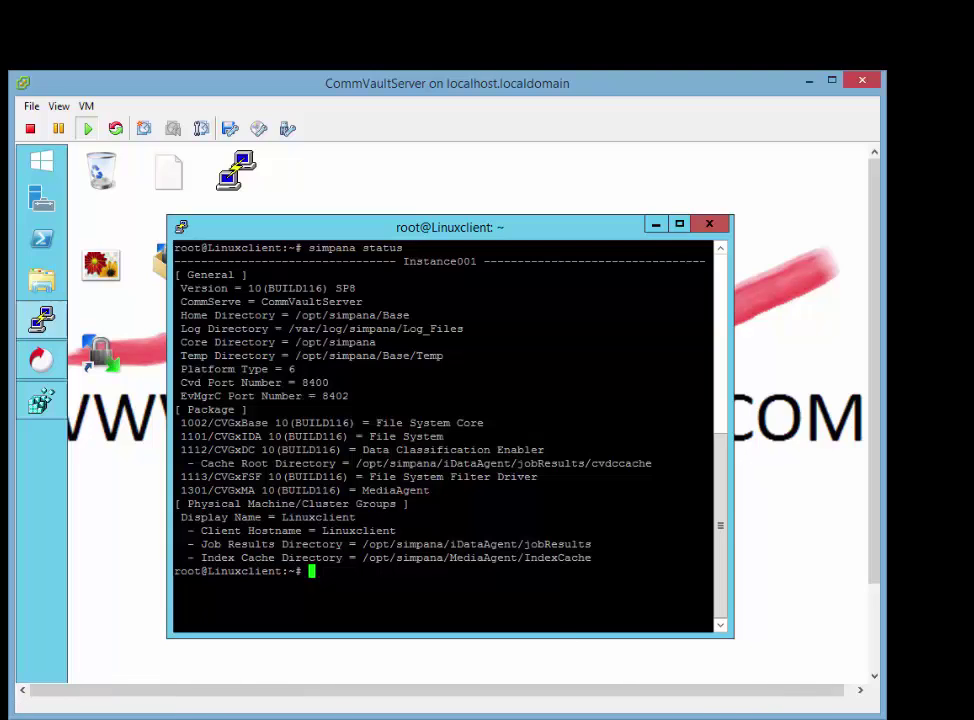
Step: Return to the CommCell Console and open the client computer properties of Linuxclient
click(40, 366)
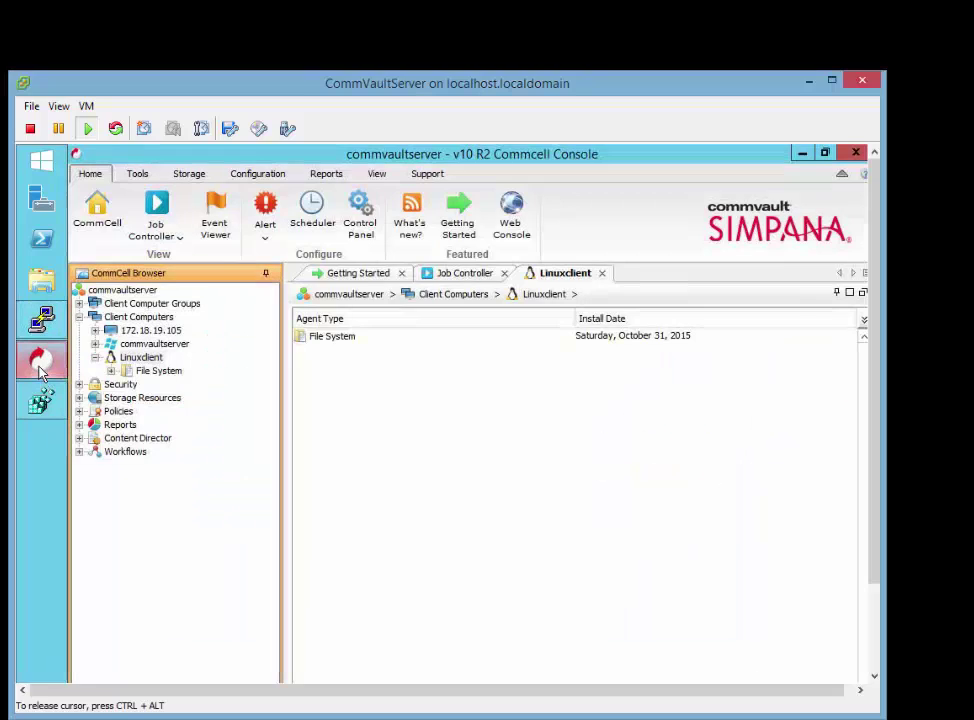
right_click(141, 357)
click(195, 422)
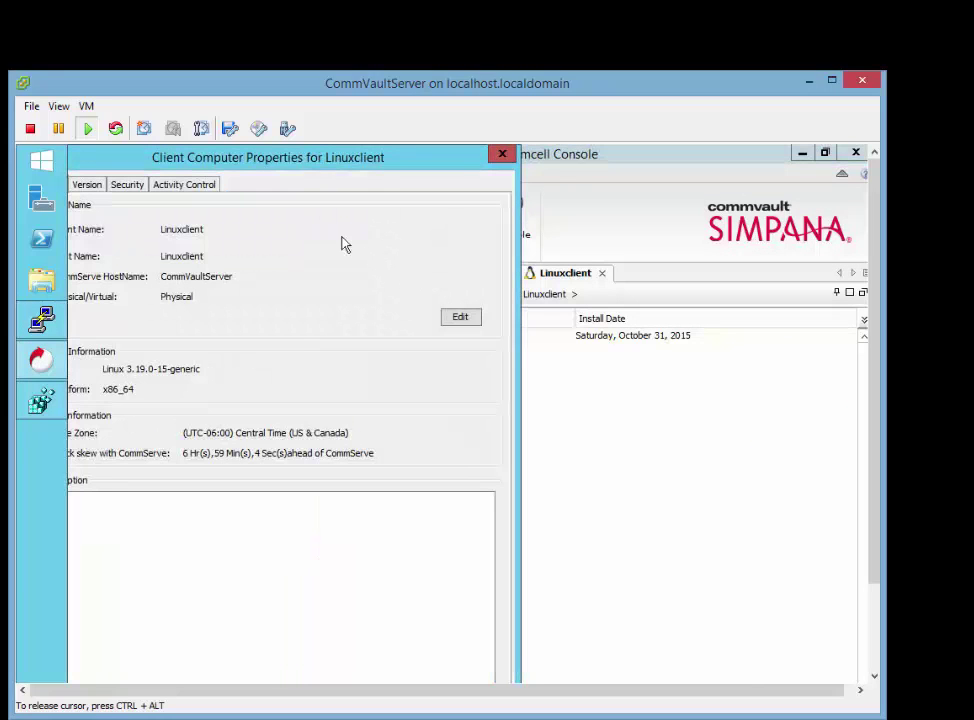
Step: Compare the Client Hostname and CommServe entries in the terminal's status output with the host names in Linuxclient's client computer properties
drag(239, 178, 400, 191)
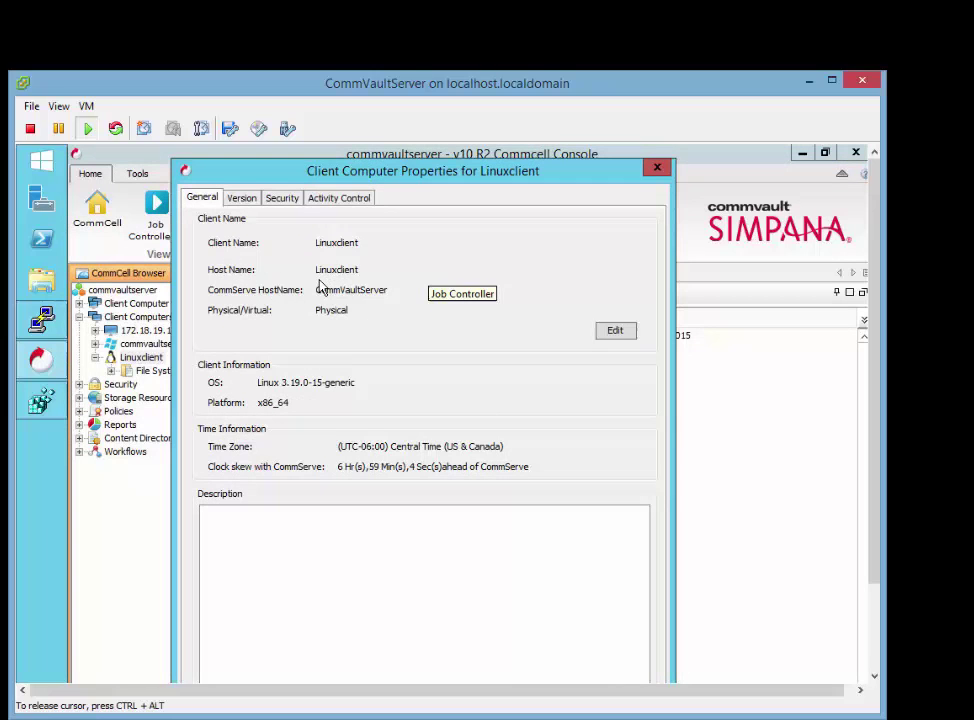
click(41, 318)
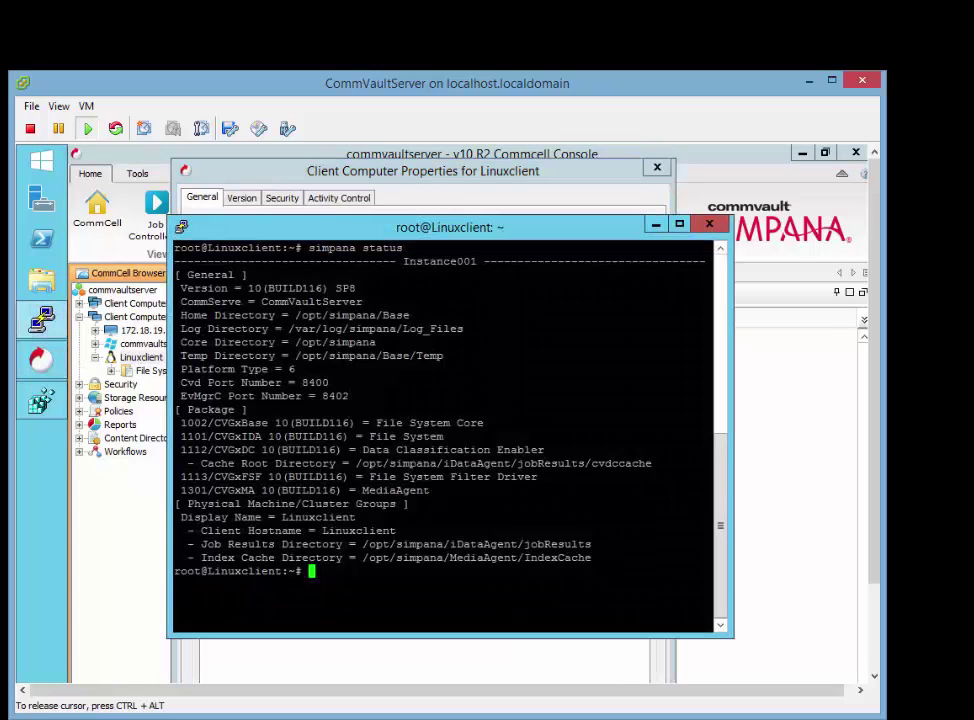
drag(398, 531, 318, 531)
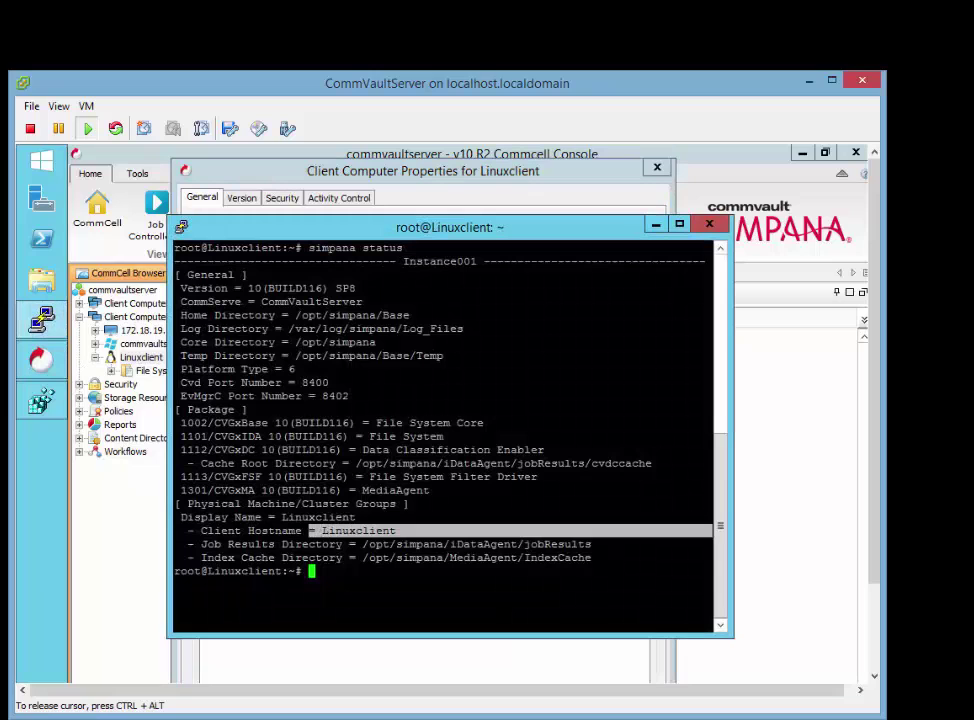
click(302, 174)
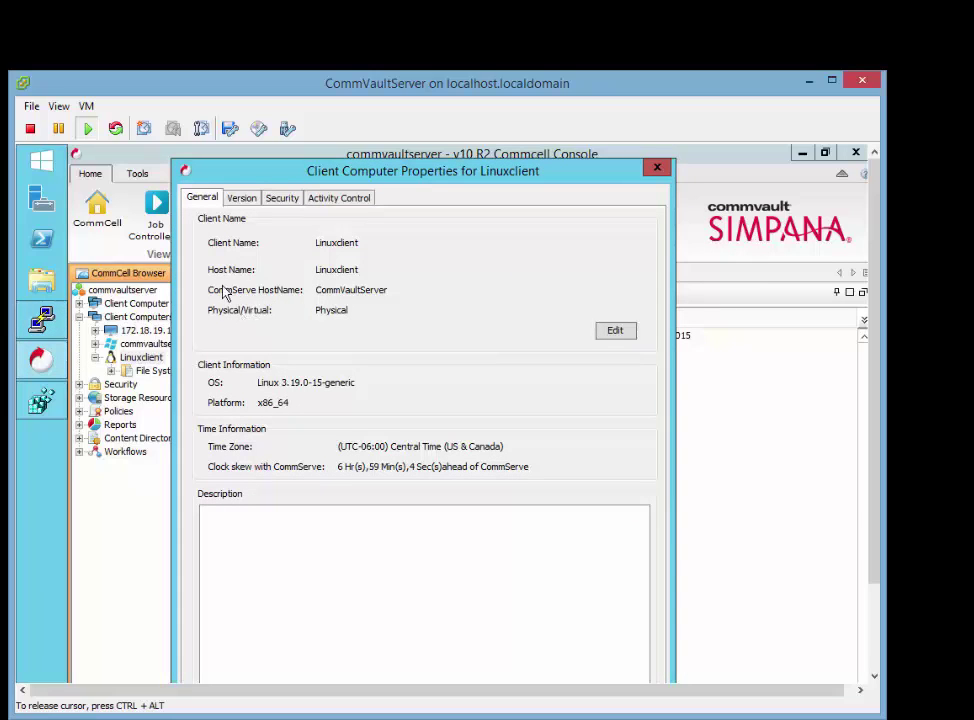
click(41, 318)
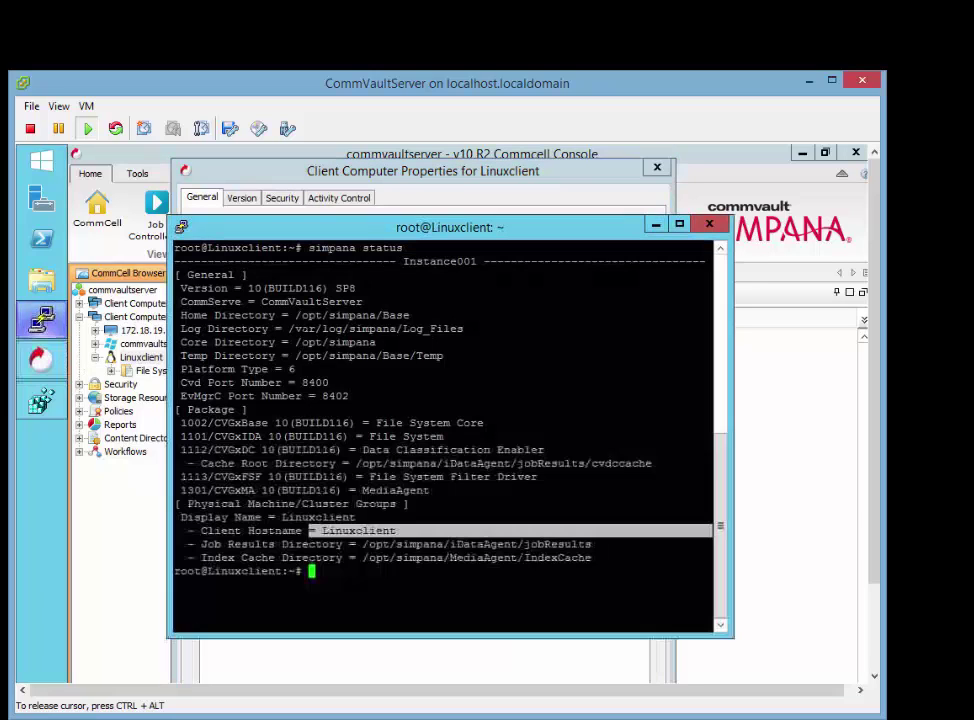
drag(364, 301, 262, 301)
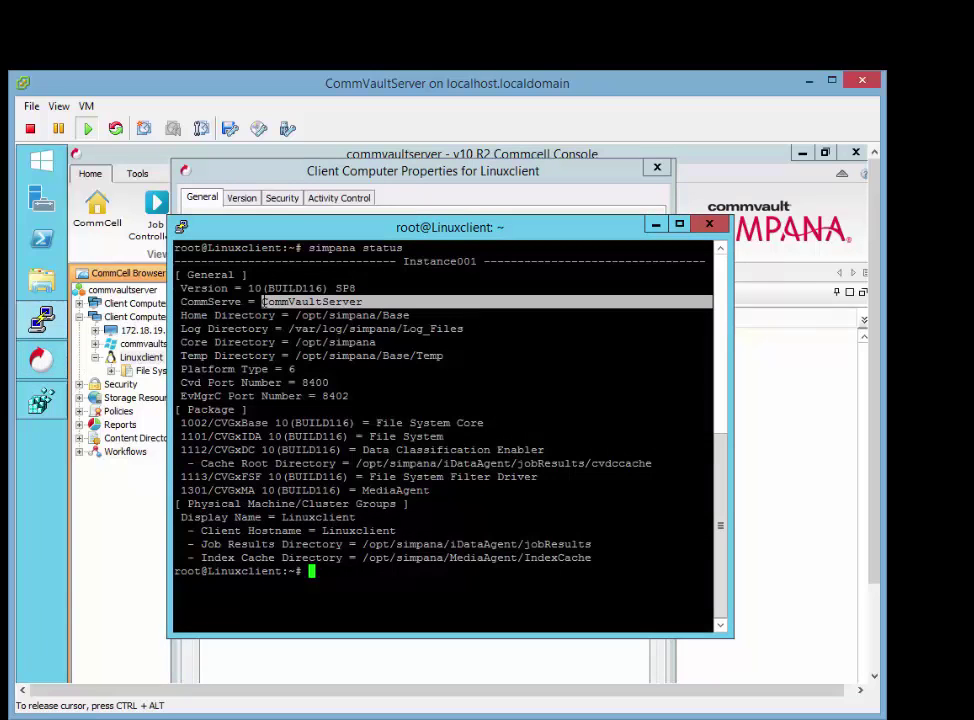
click(371, 175)
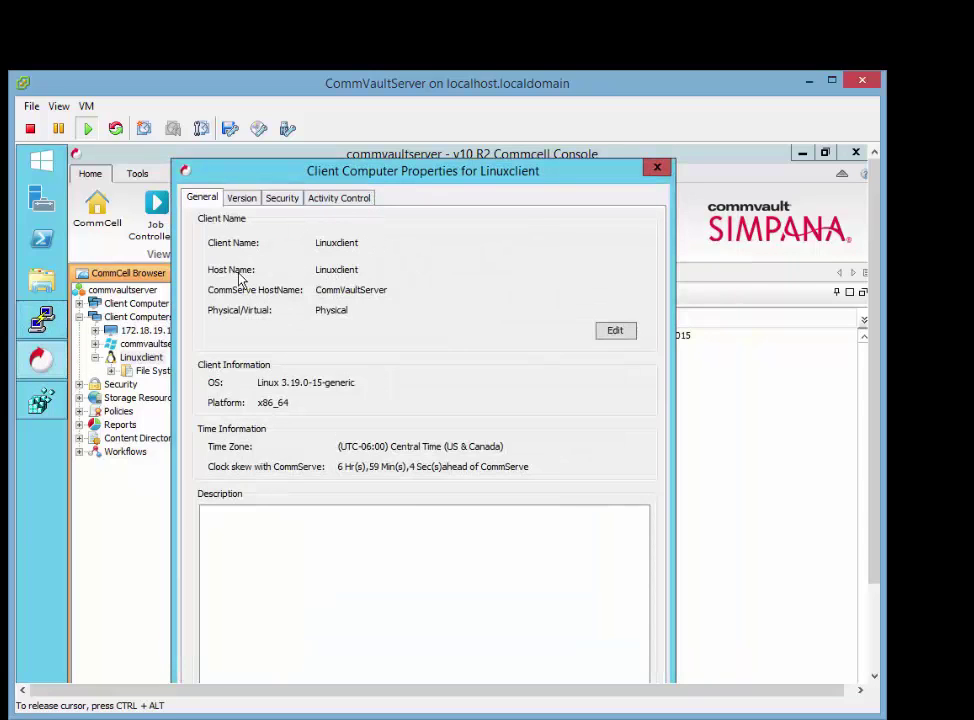
Step: Switch back to the PuTTY session and run "simpana list" to check the client's Simpana services
key(alt+Tab)
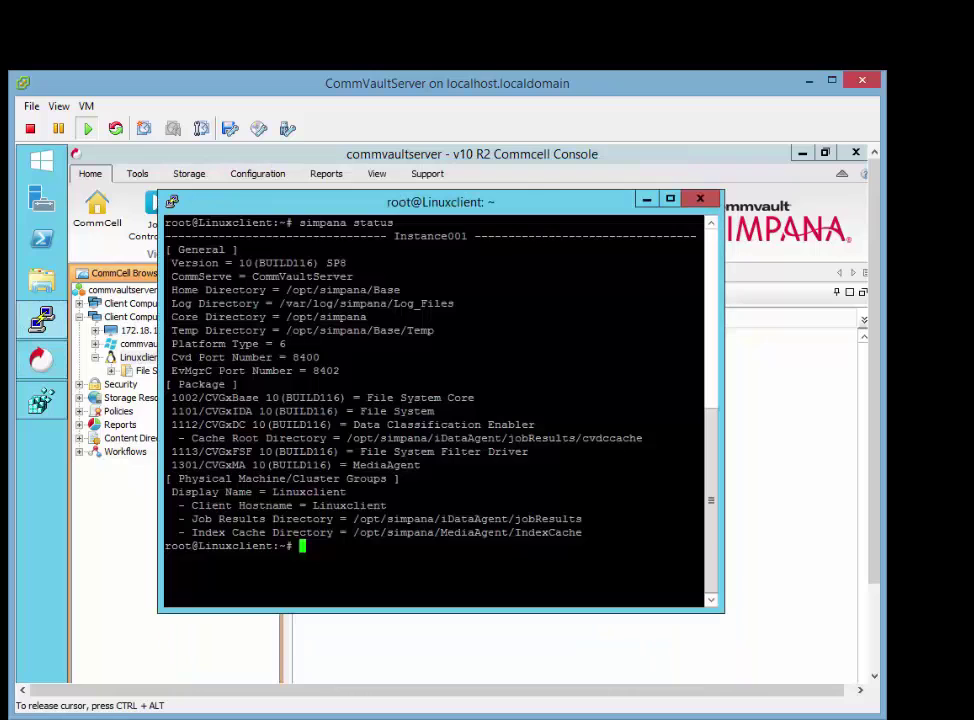
text(simpana list)
key(Return)
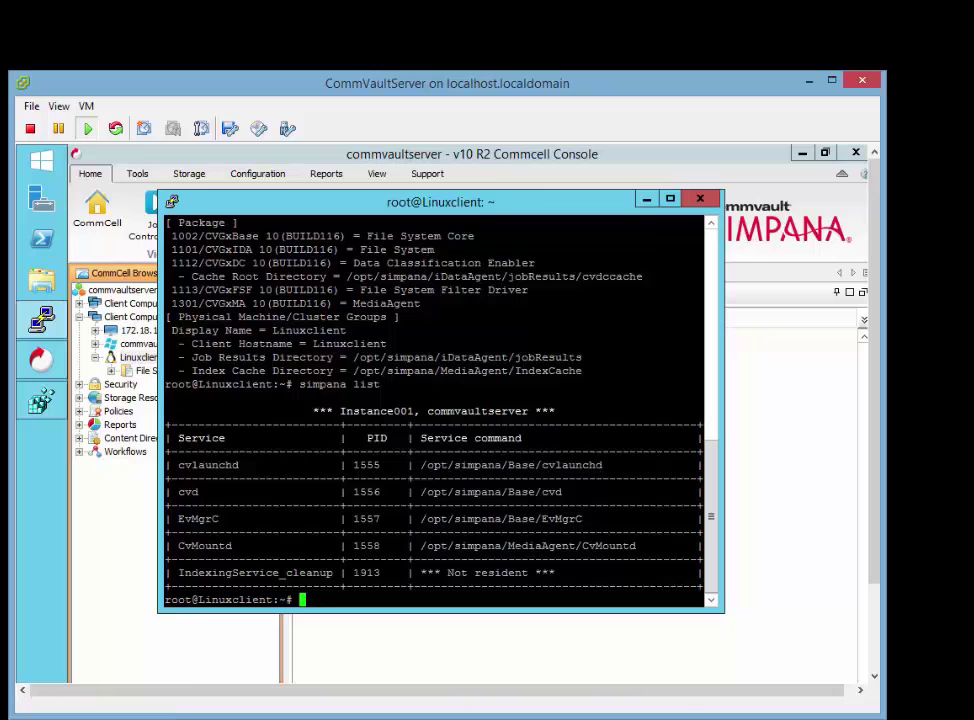
Step: Change the terminal's working directory to /etc/CommVaultRegistry/
text(cd /etc)
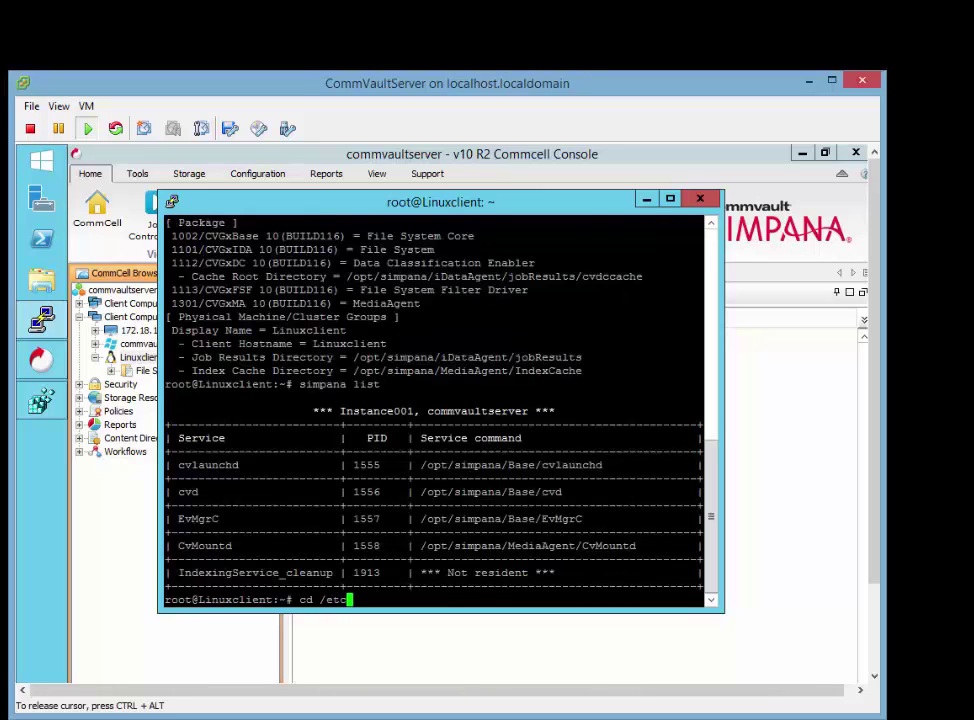
text(/Co)
key(Tab)
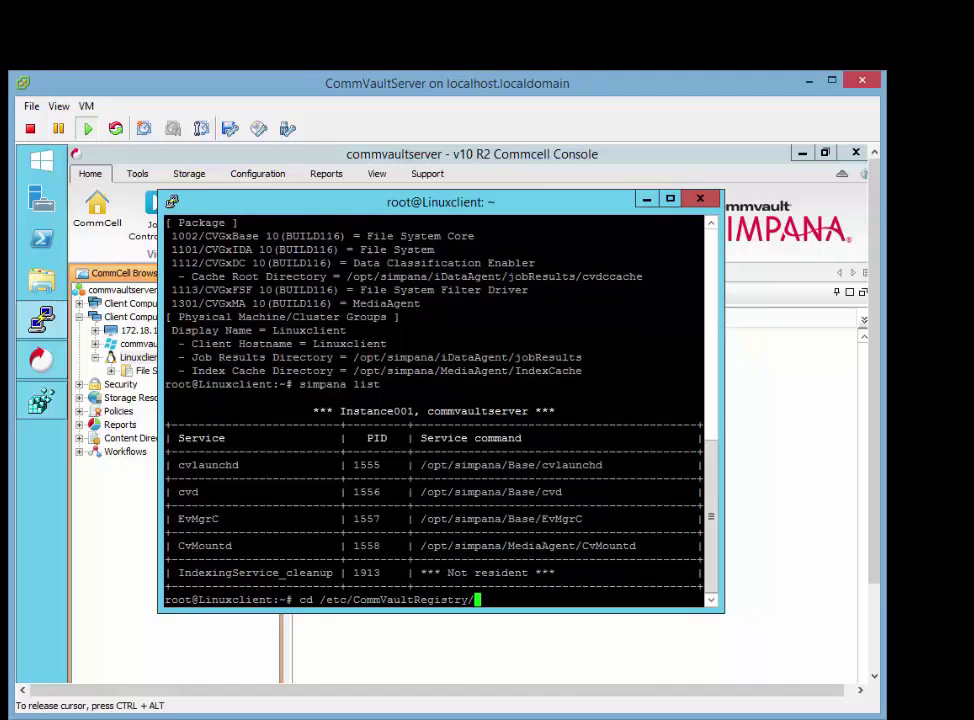
text(in)
key(BackSpace)
key(BackSpace)
text(In)
key(BackSpace)
key(BackSpace)
key(Return)
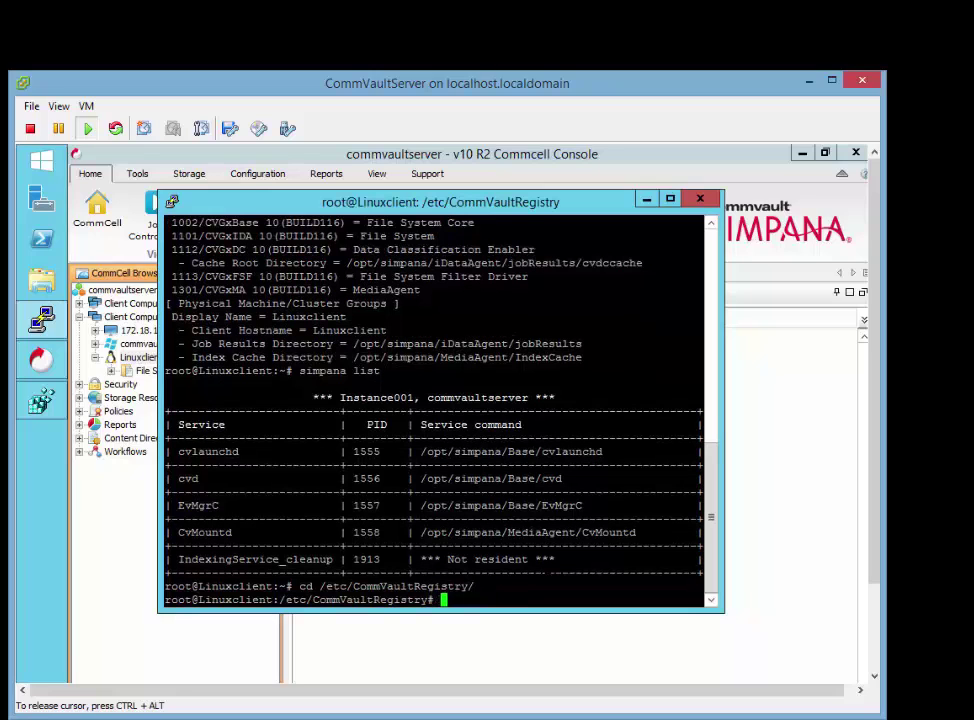
Step: List the contents of CommVaultRegistry and change into its Galaxy/Instance001 directory
text(ls)
key(Return)
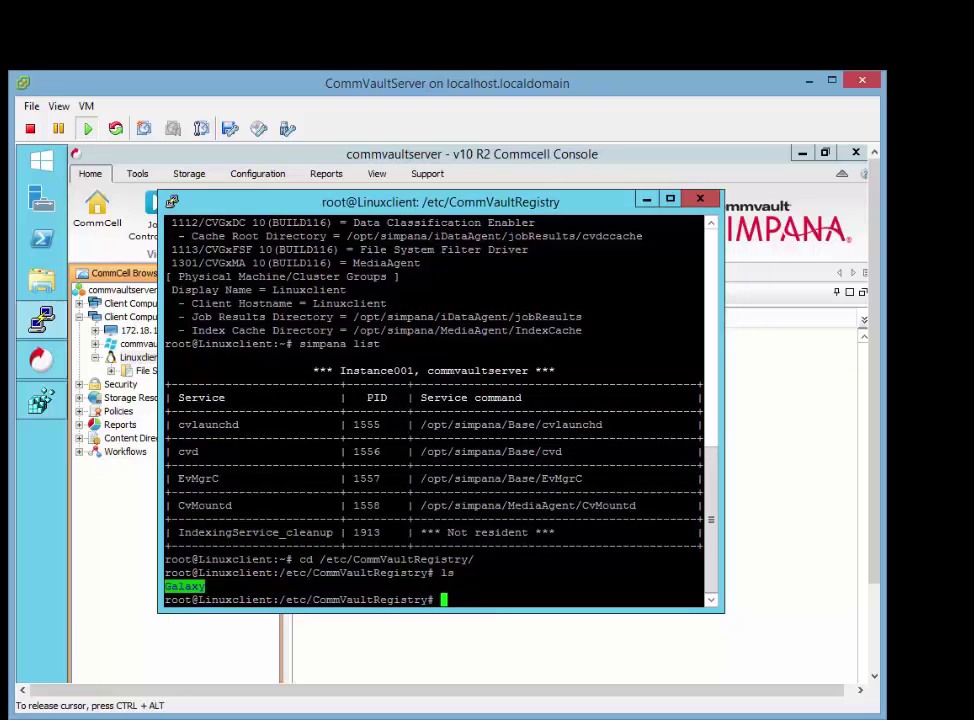
text(cd Galaxy/)
key(Return)
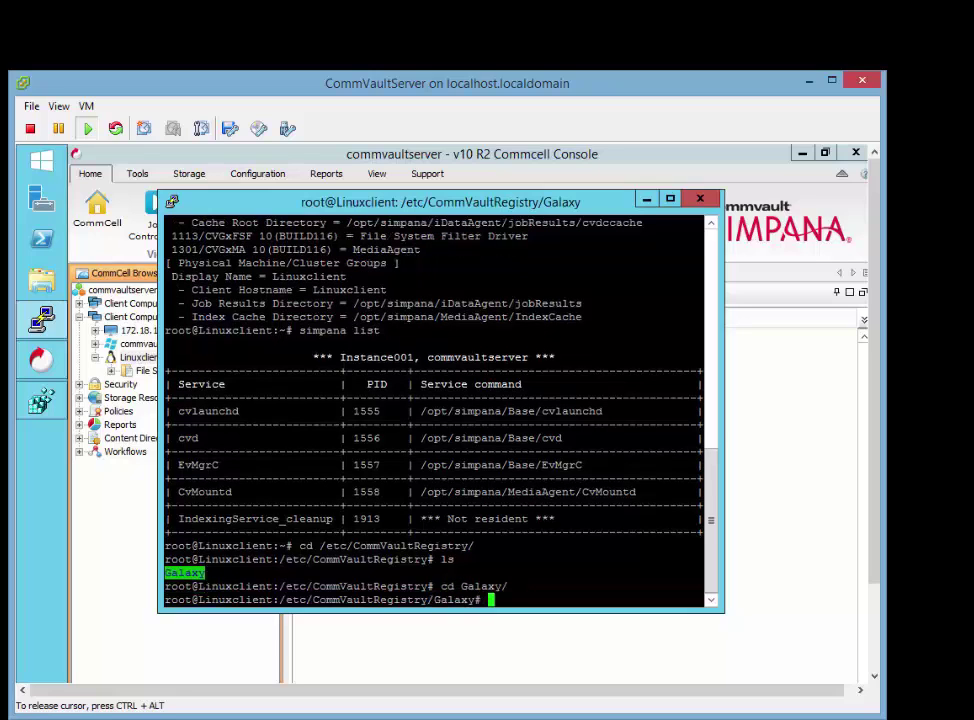
text(cd Instance001/)
key(Return)
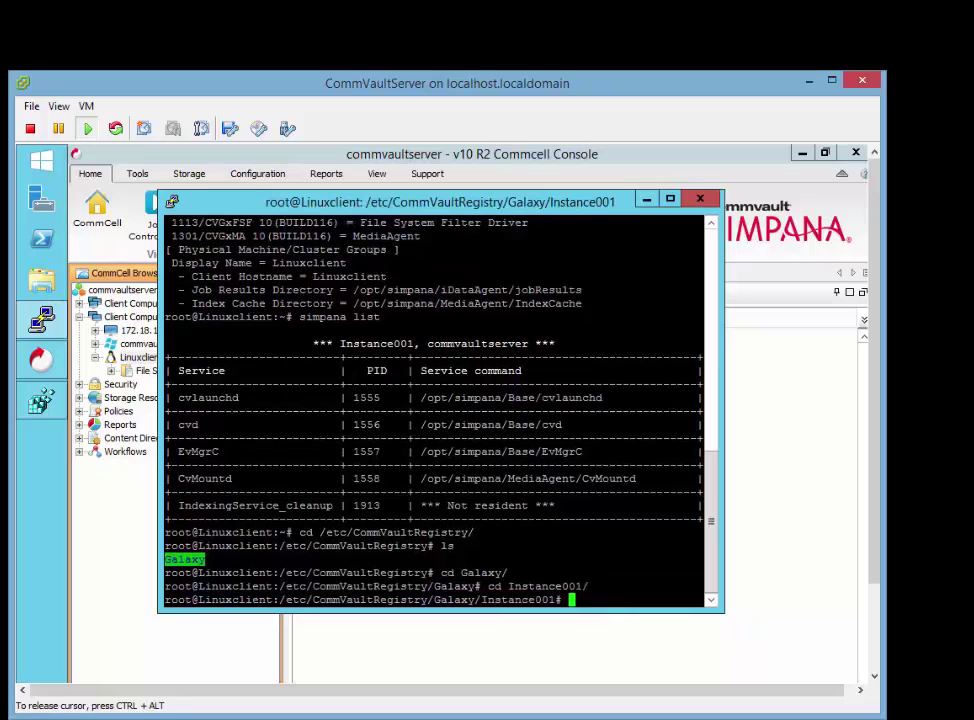
Step: Change into the CommServe directory and display its .properties file with cat
text(cd CommServe/)
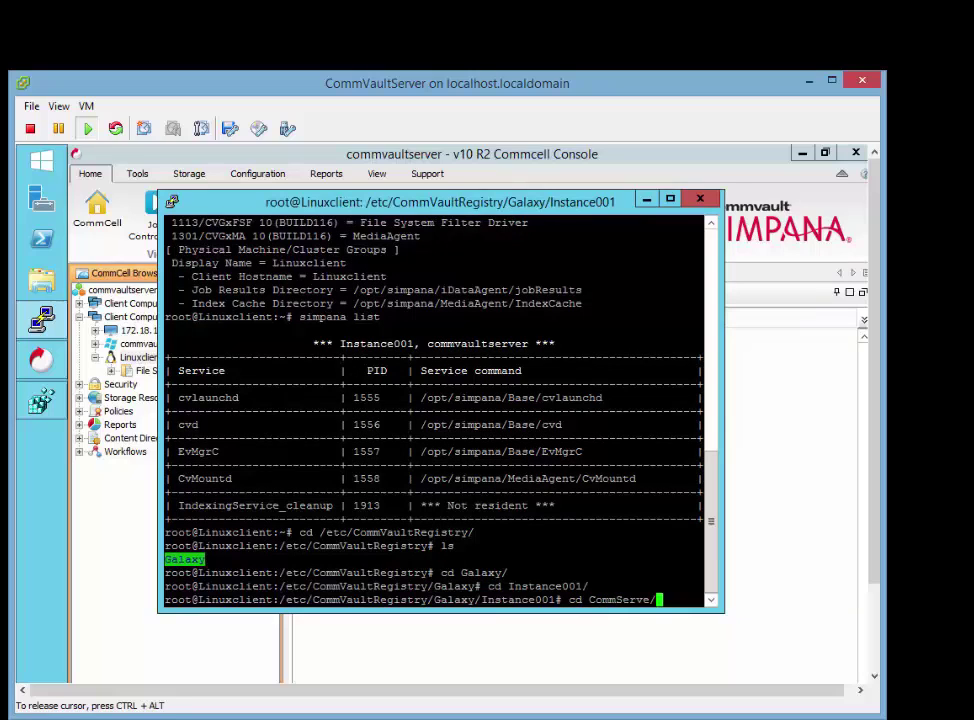
key(Return)
text(cat)
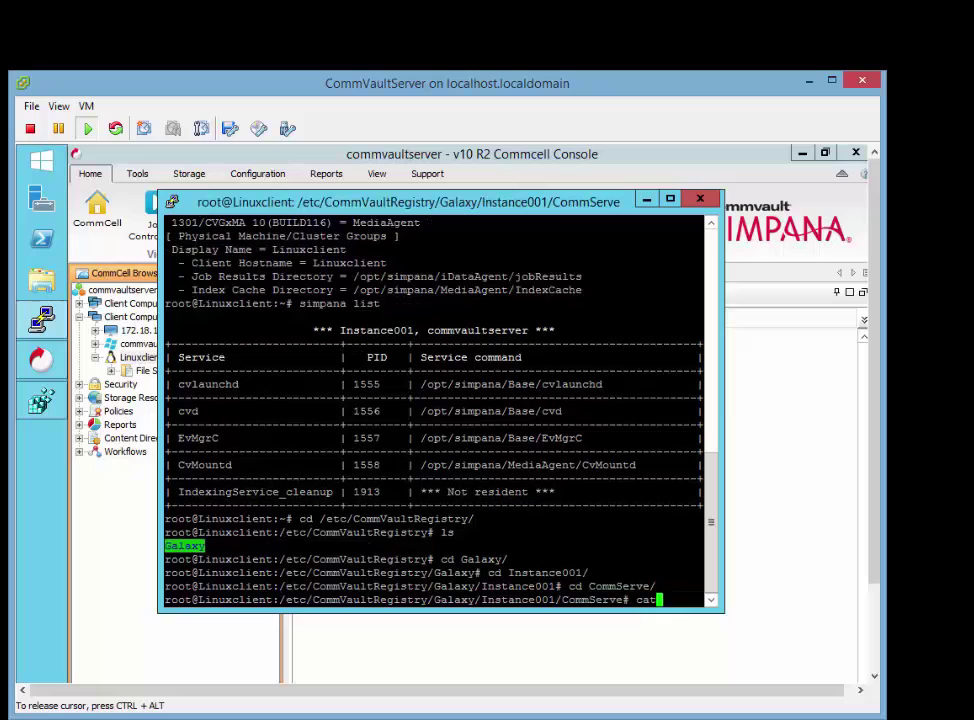
text( .properties)
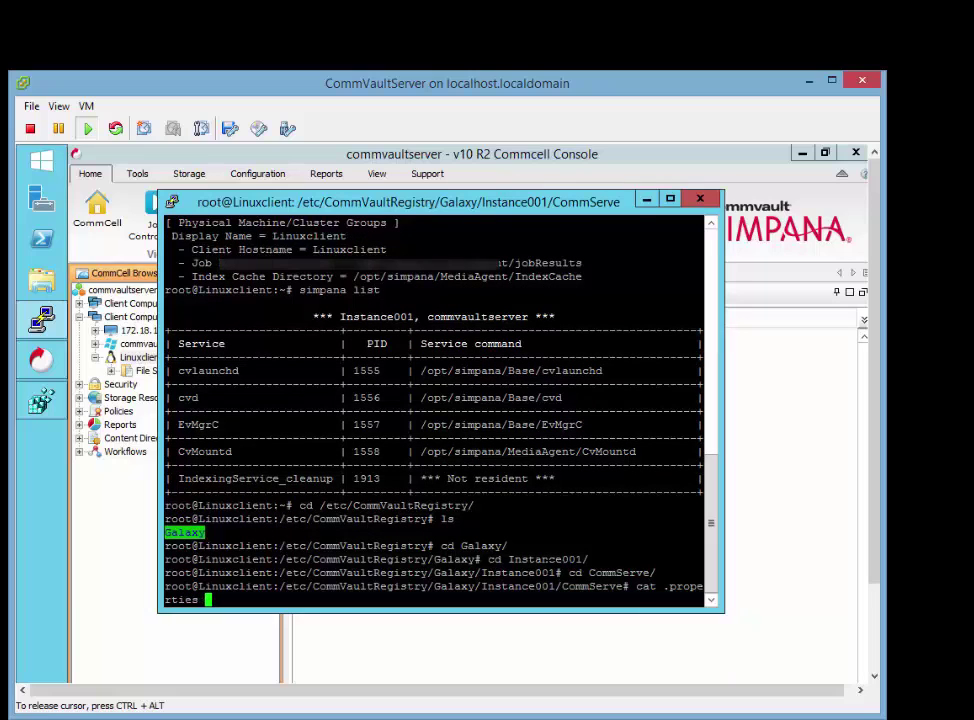
key(Return)
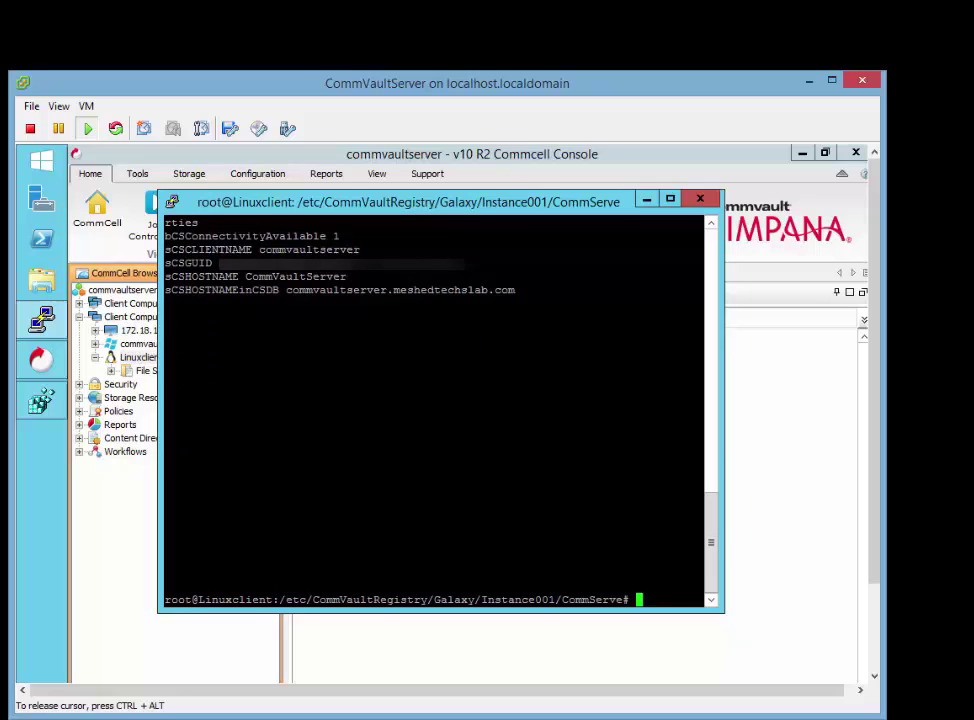
Step: Compare the sCSGUID in the terminal output with the sCSGUID value in Registry Editor, and return to the PuTTY session
drag(218, 263, 703, 263)
click(40, 403)
drag(396, 206, 304, 340)
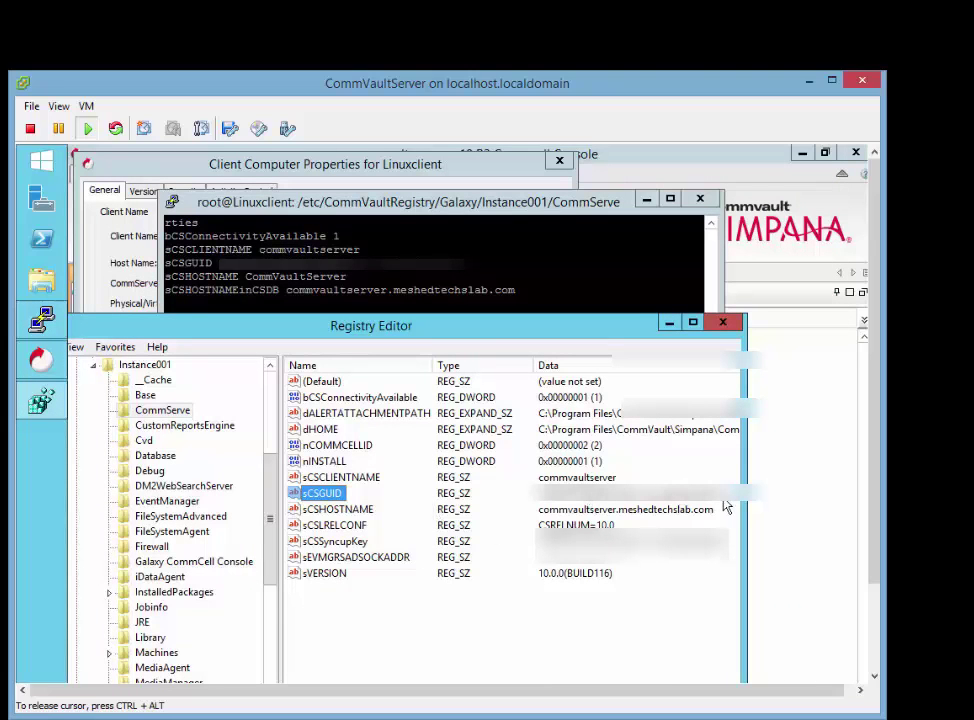
click(450, 260)
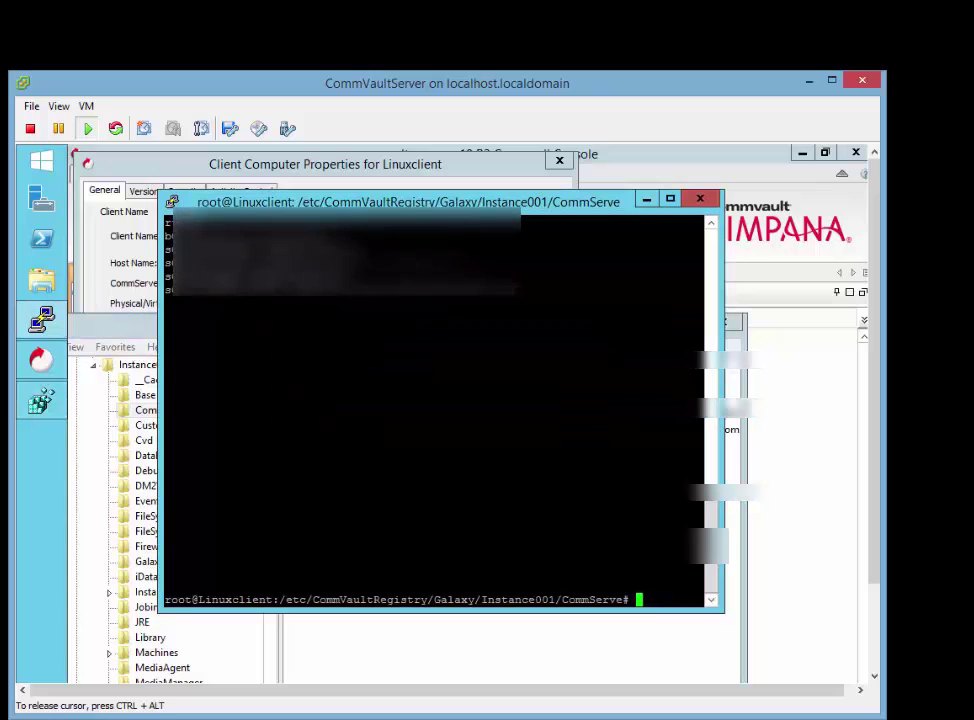
key(Return)
key(Return)
key(Return)
key(Return)
key(Return)
key(Return)
key(Return)
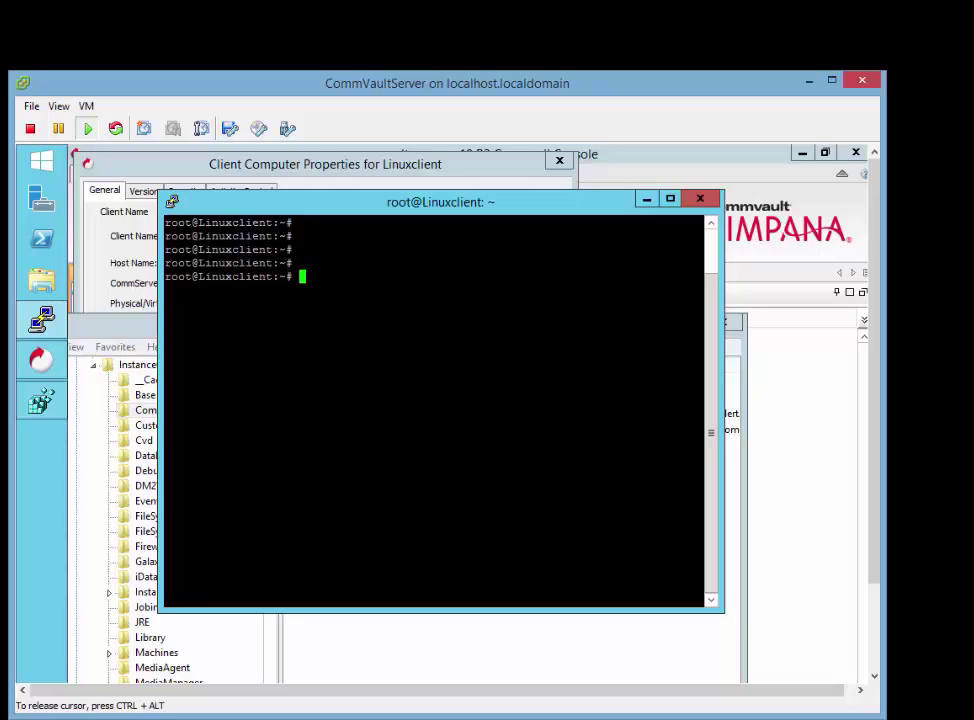
Step: Stop the Simpana services on Linuxclient with "simpana stop"
text(simpana sta)
key(BackSpace)
key(BackSpace)
key(BackSpace)
text(start)
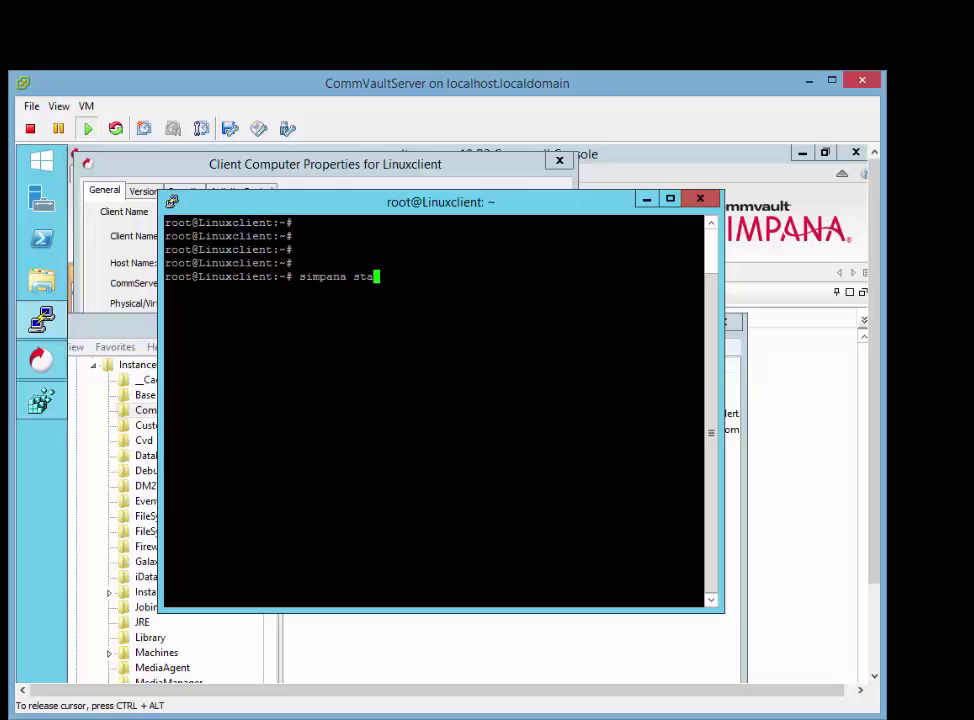
key(BackSpace)
key(BackSpace)
key(BackSpace)
key(BackSpace)
text(top)
key(Return)
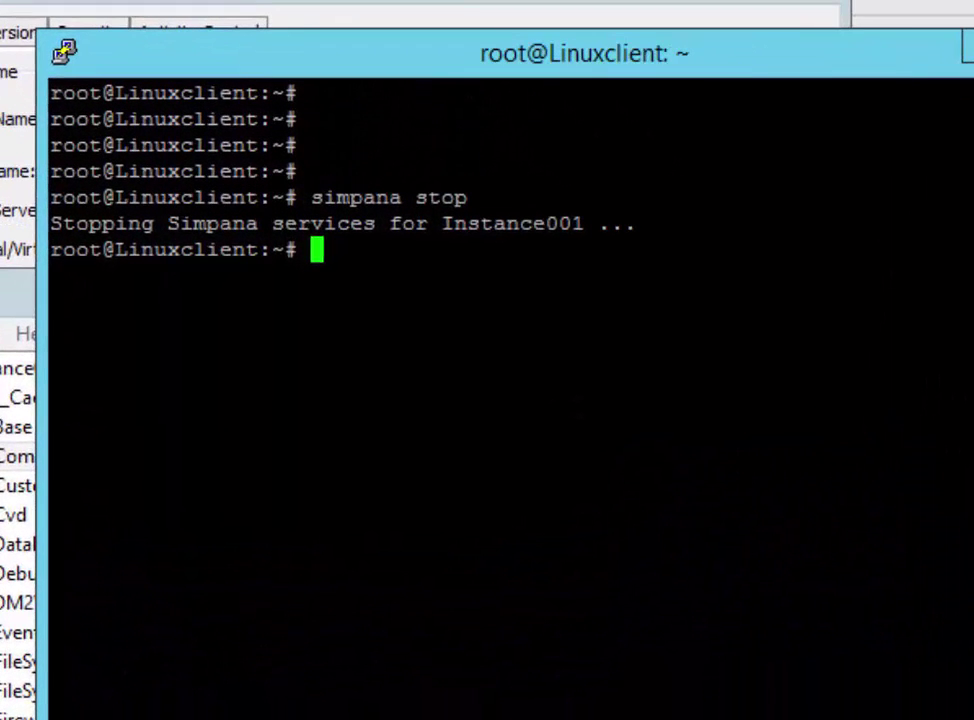
Step: Start the Simpana services on Linuxclient with "simpana start"
text(simoa)
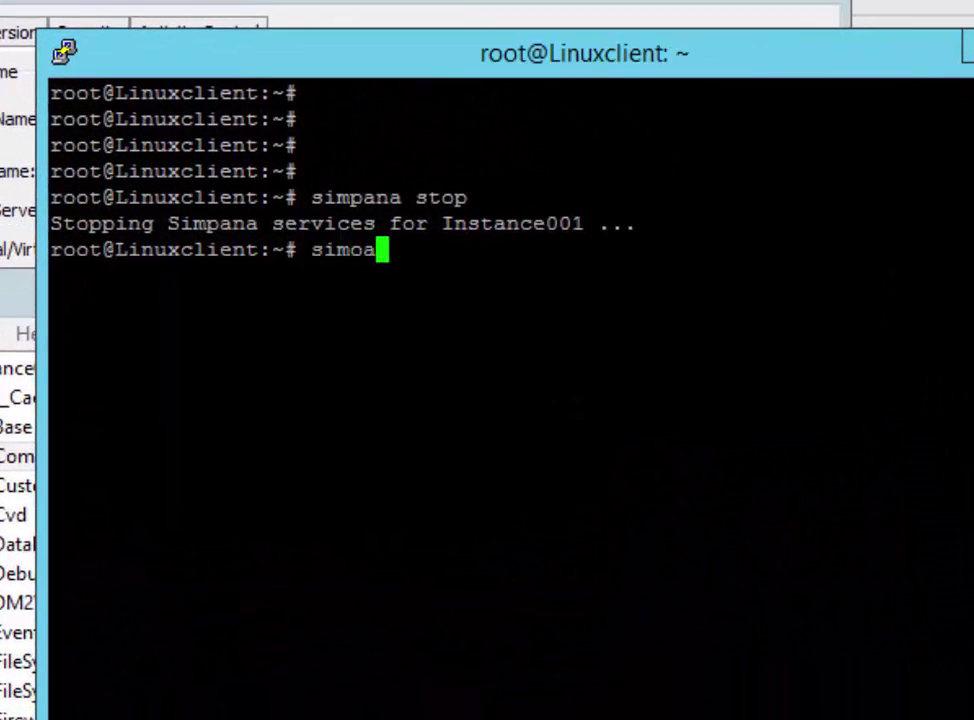
text(sta)
key(BackSpace)
key(BackSpace)
key(BackSpace)
key(BackSpace)
key(BackSpace)
key(BackSpace)
text(moata)
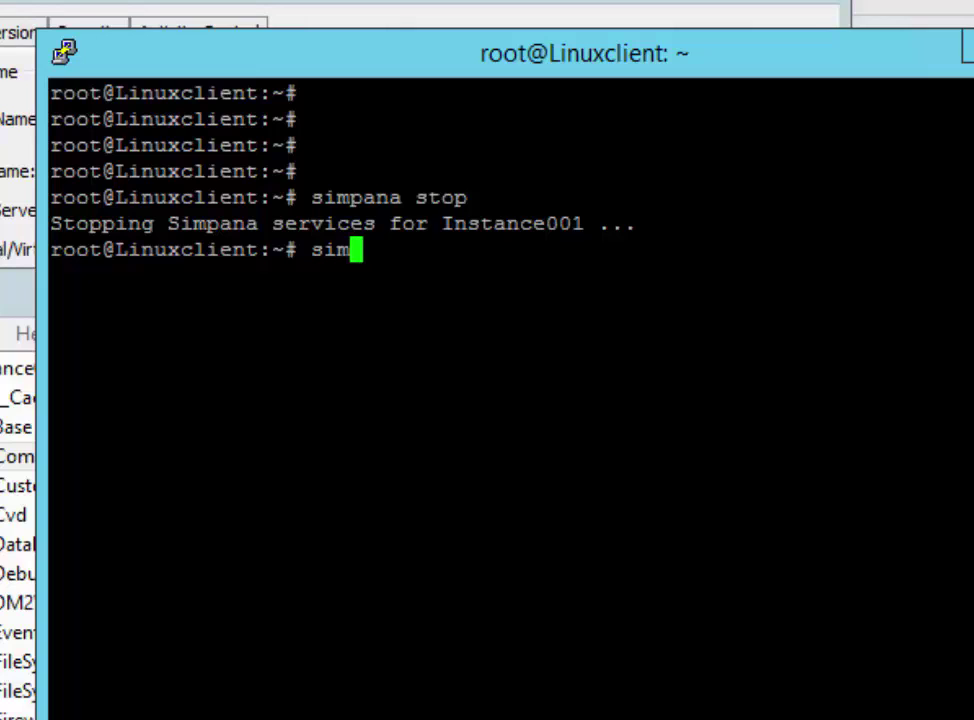
key(BackSpace)
key(BackSpace)
key(BackSpace)
key(BackSpace)
text(pana start)
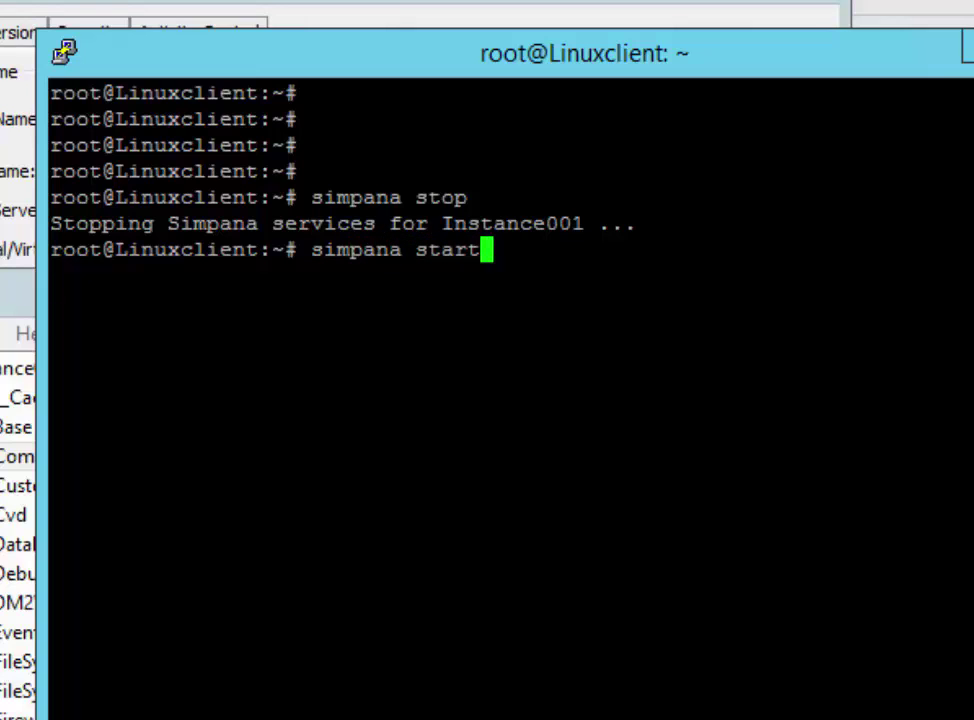
key(Return)
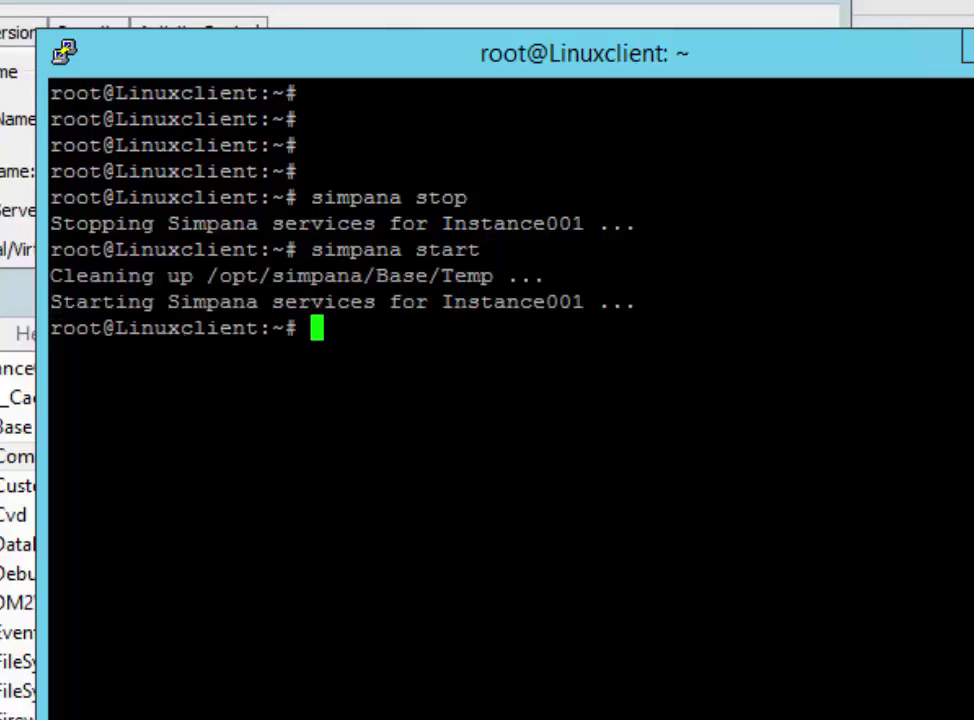
Step: Restart the Simpana services on Linuxclient with "simpana restart"
text(s)
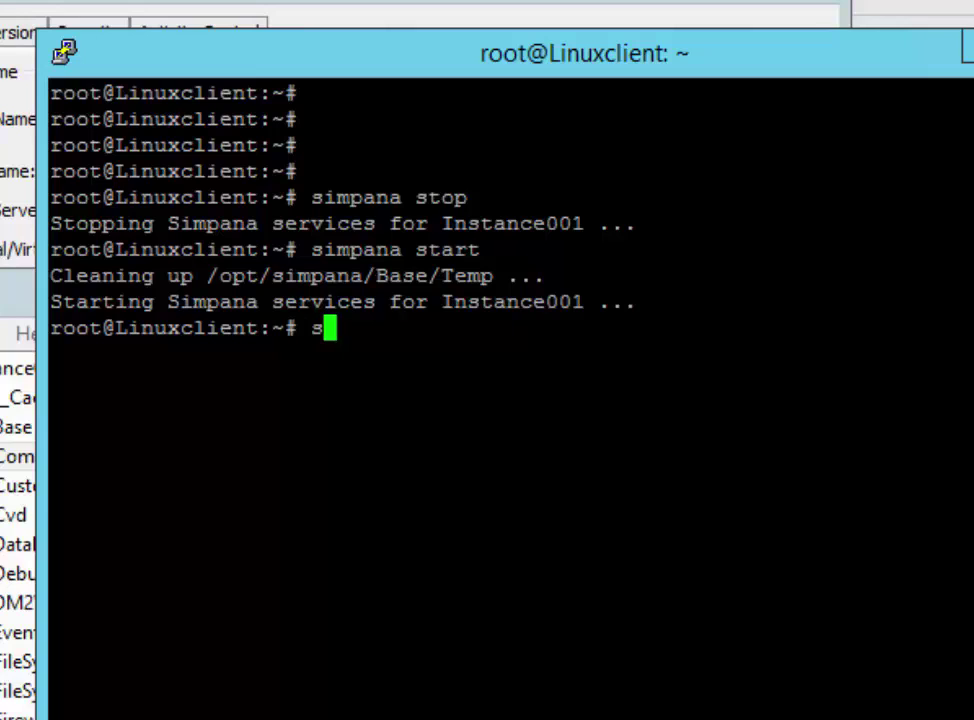
text(impan )
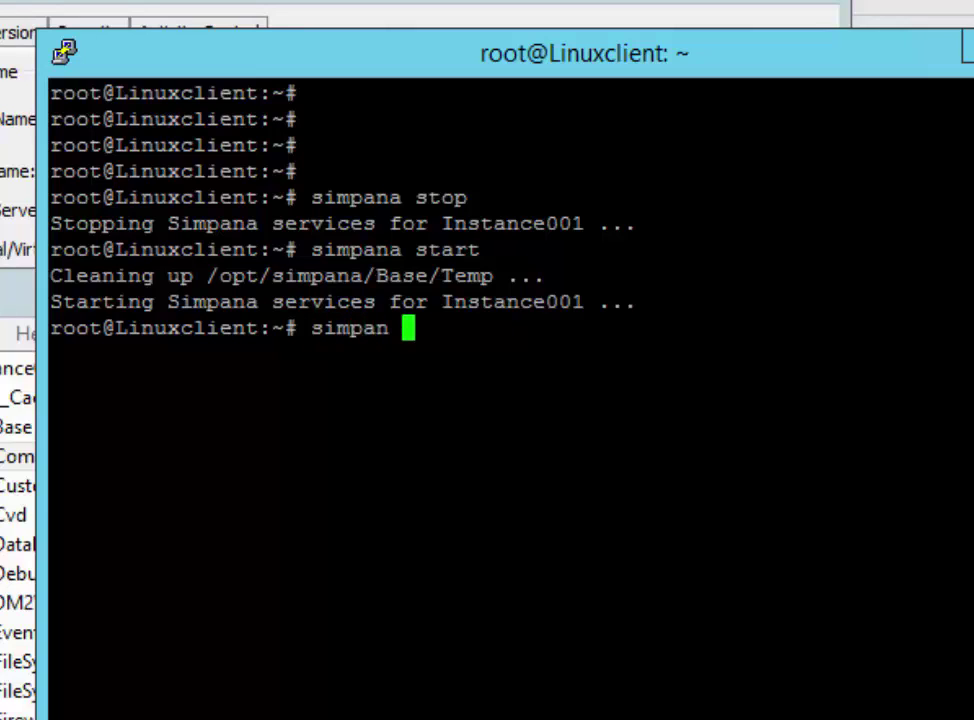
text(restart)
key(Return)
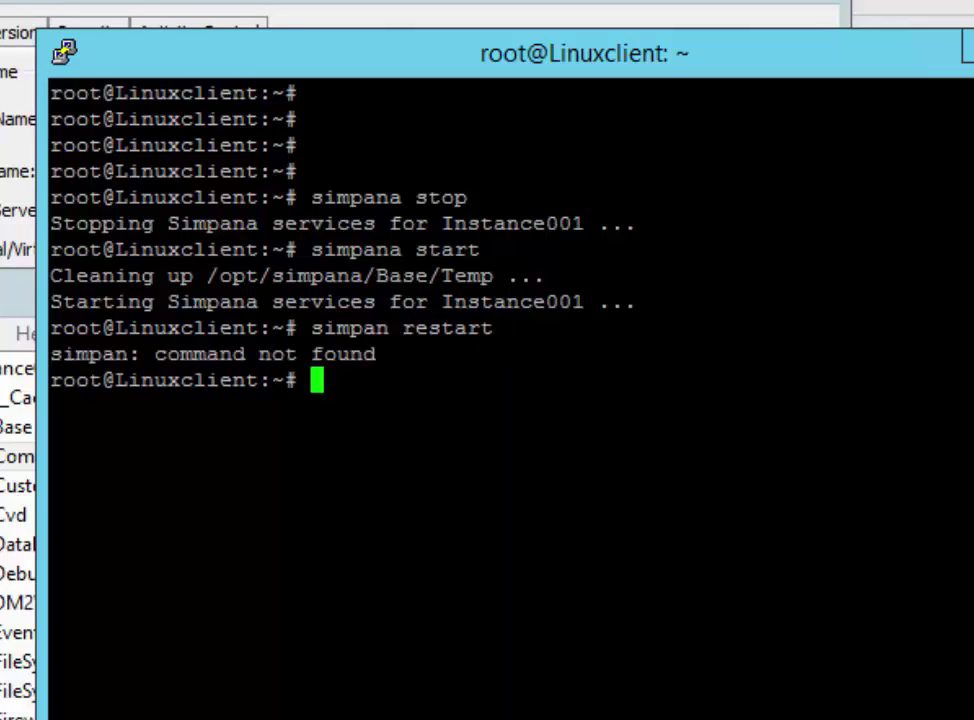
text(sim)
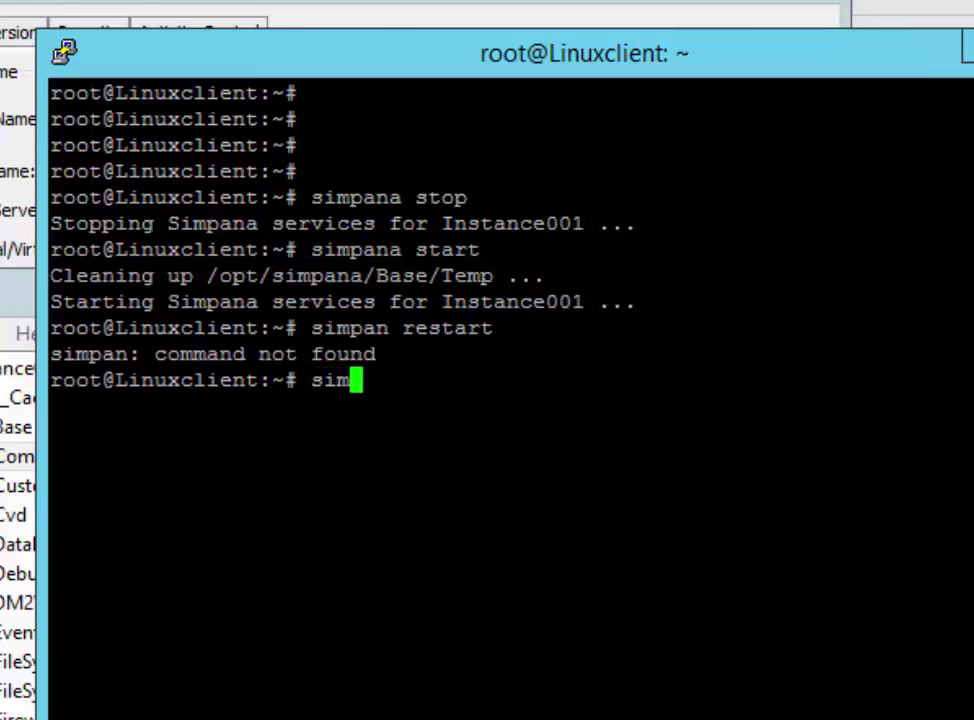
text(pana restart)
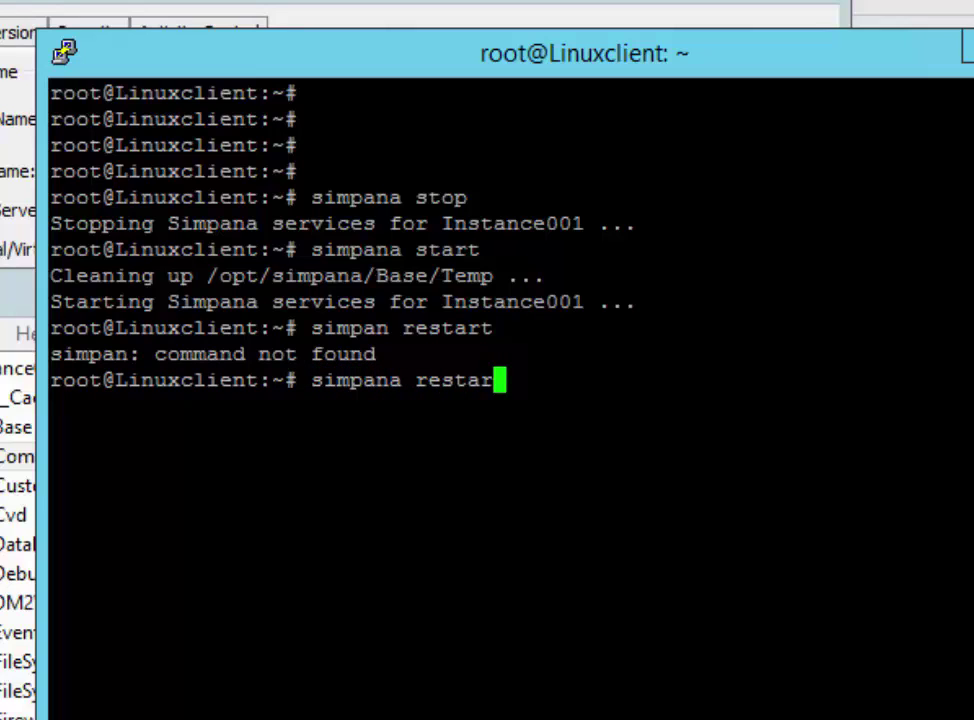
key(Return)
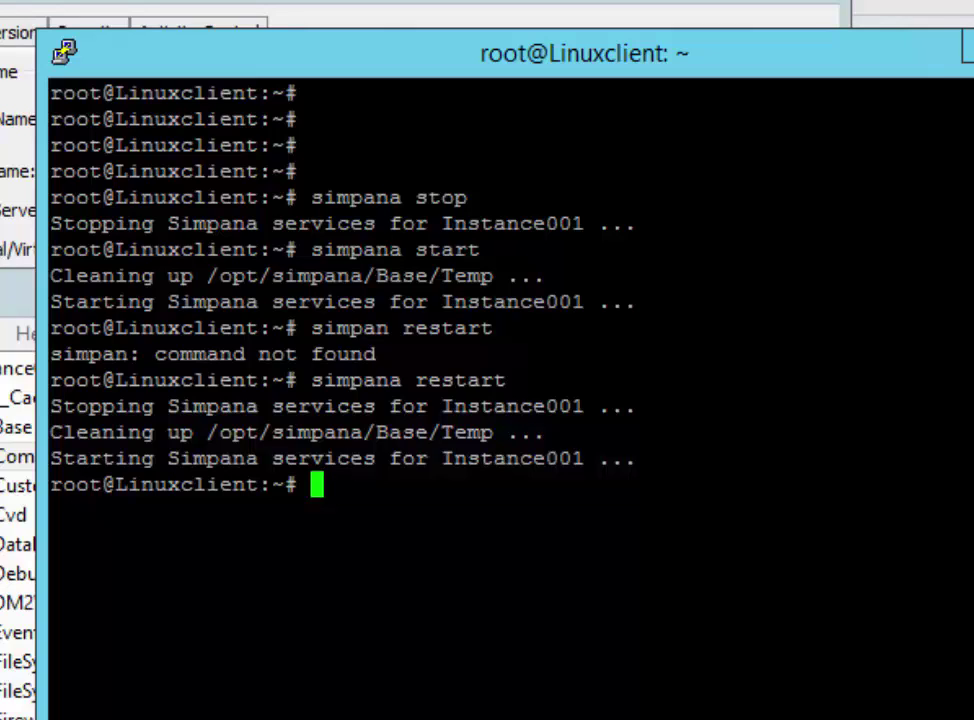
Step: Change the working directory to /opt/simpana/Base on Linuxclient
text(cd)
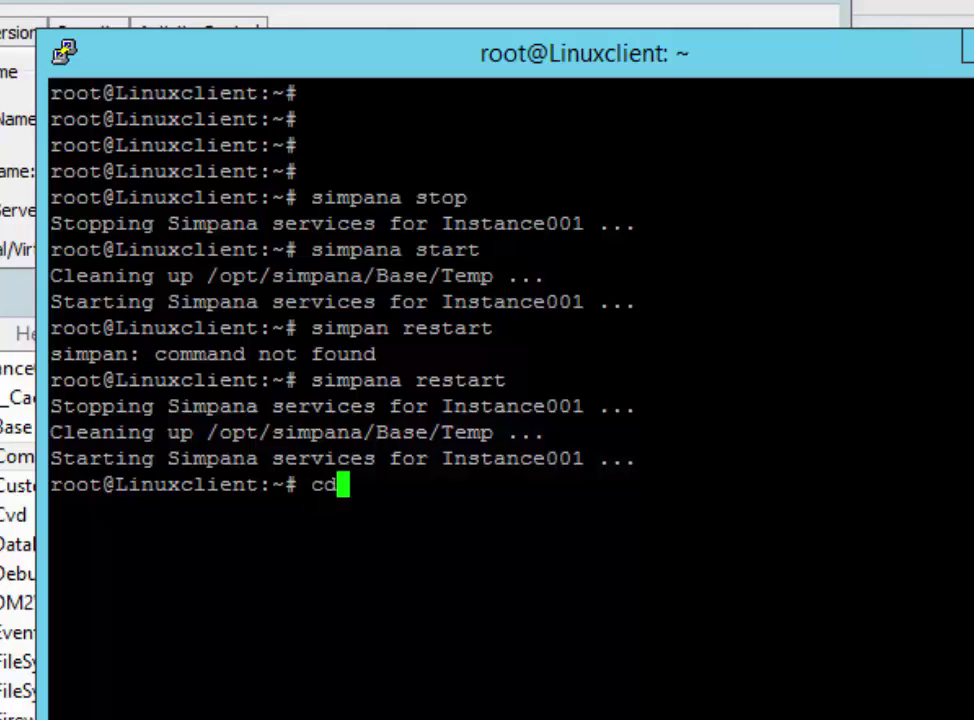
text( /)
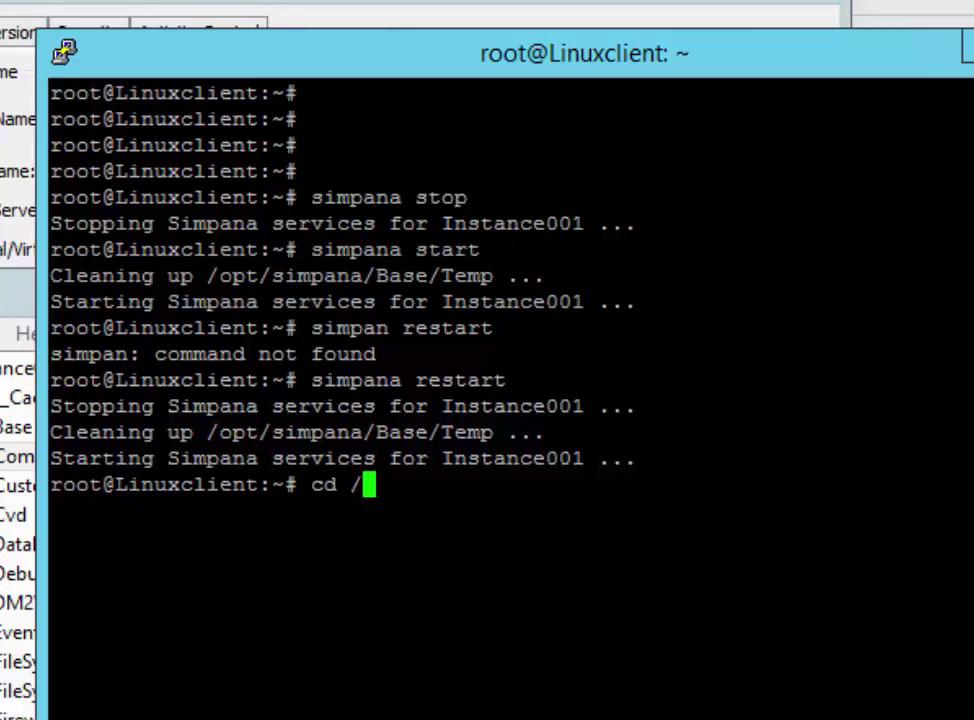
text(opt/)
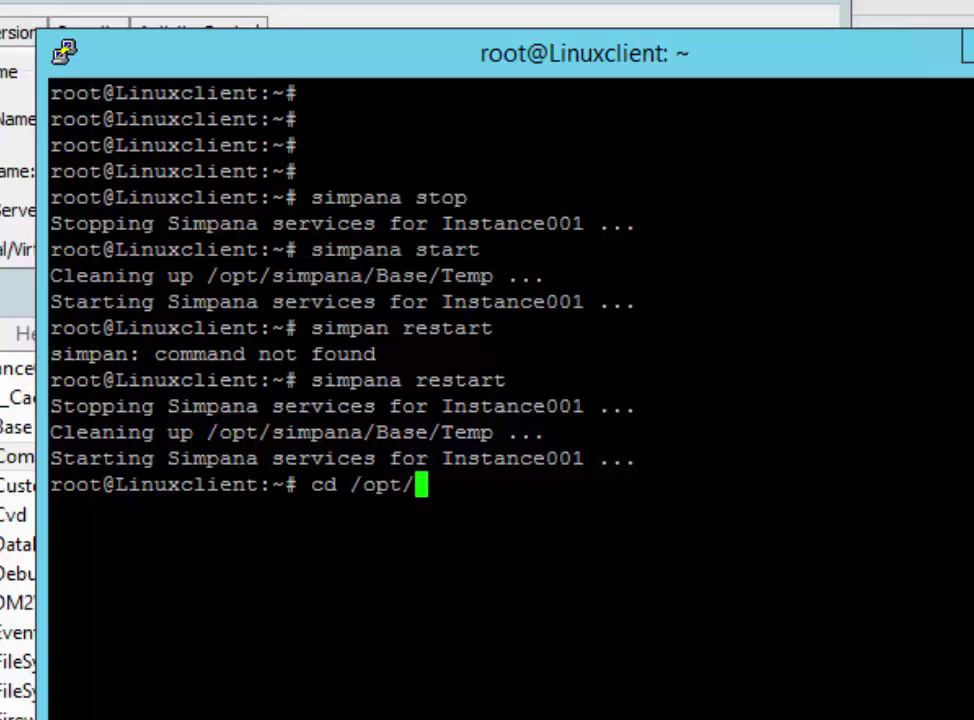
text(simp)
key(Tab)
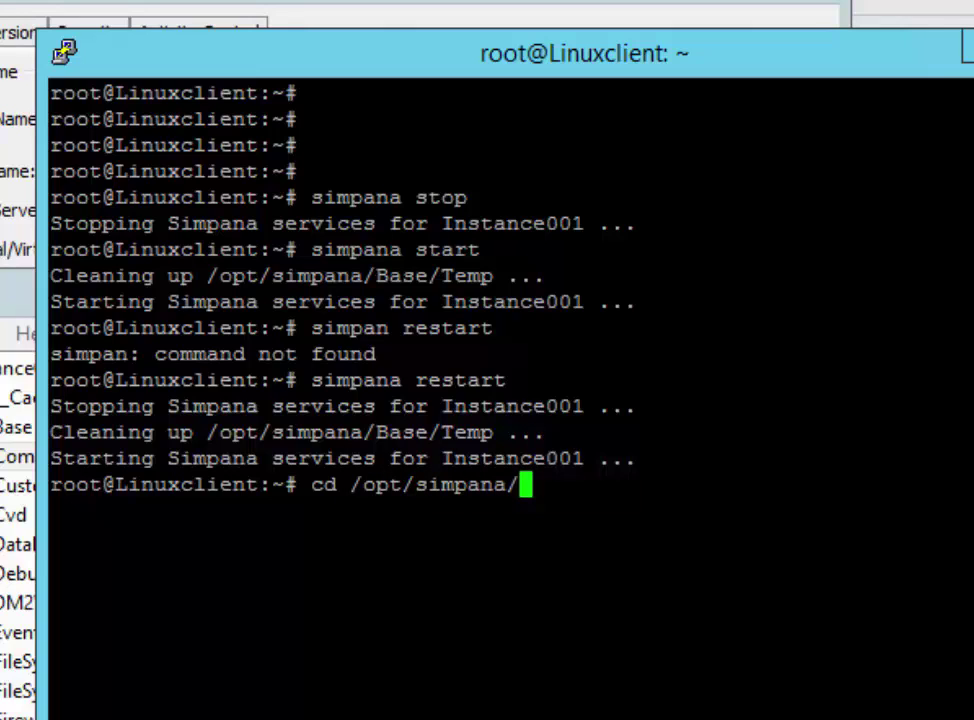
text(Base)
key(Return)
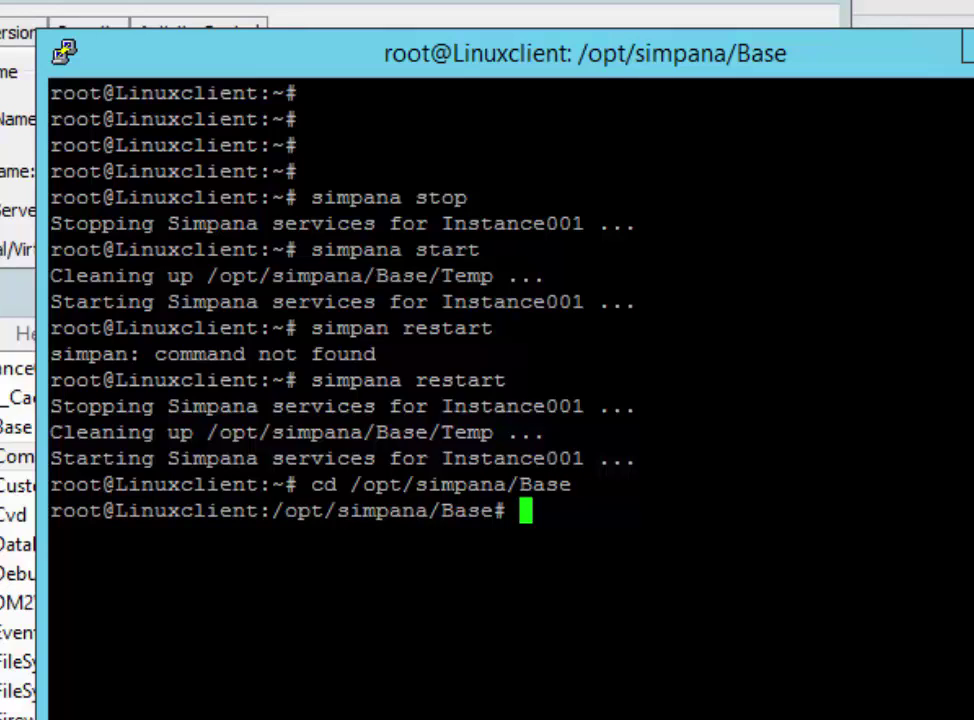
Step: Try to run ./cvping without a host argument, entering the address 172.30.1.9 as a separate command
text(./cvping)
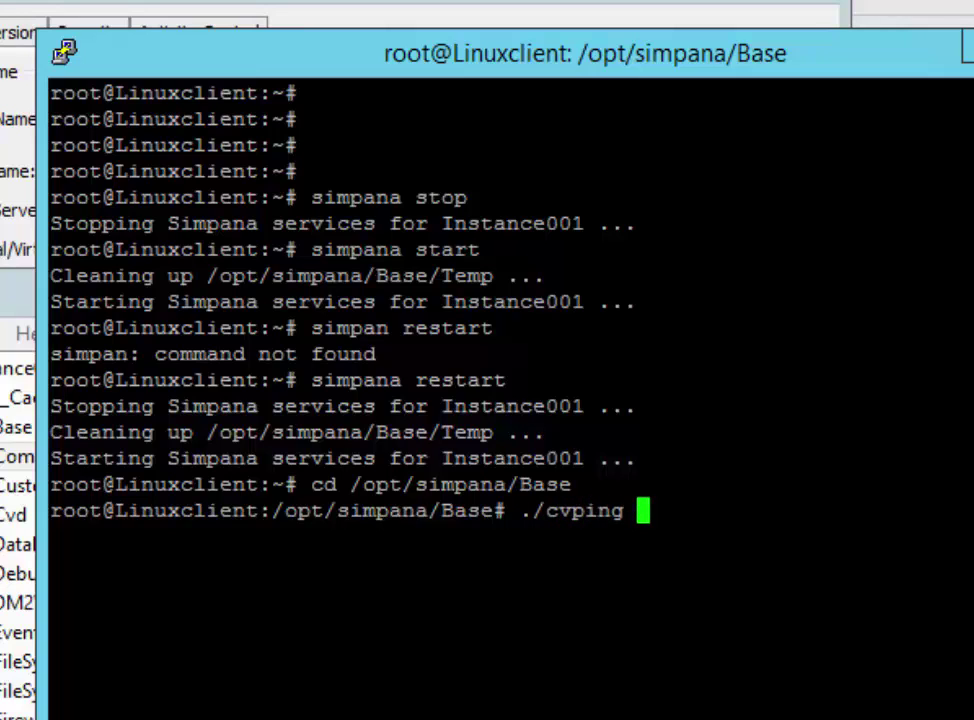
key(Tab)
key(Tab)
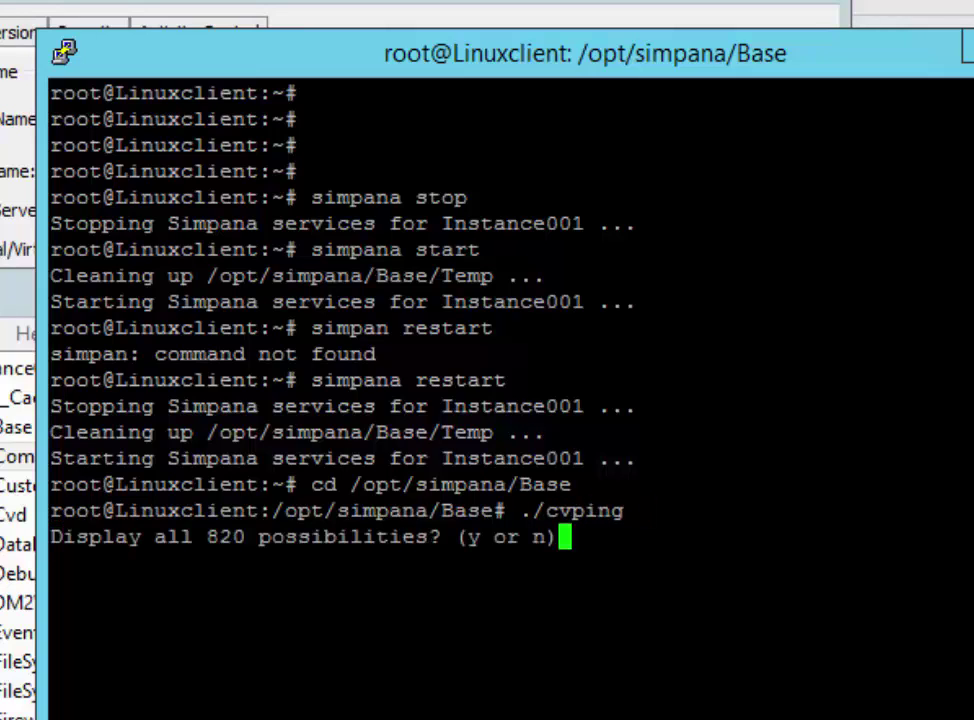
key(n)
key(Return)
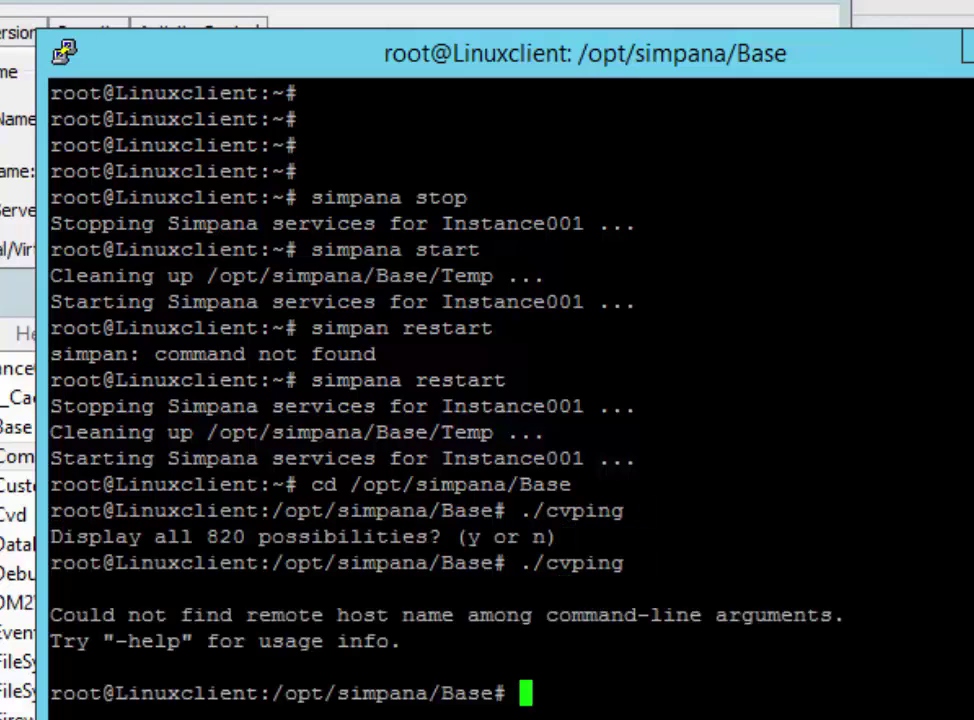
text(172.30.)
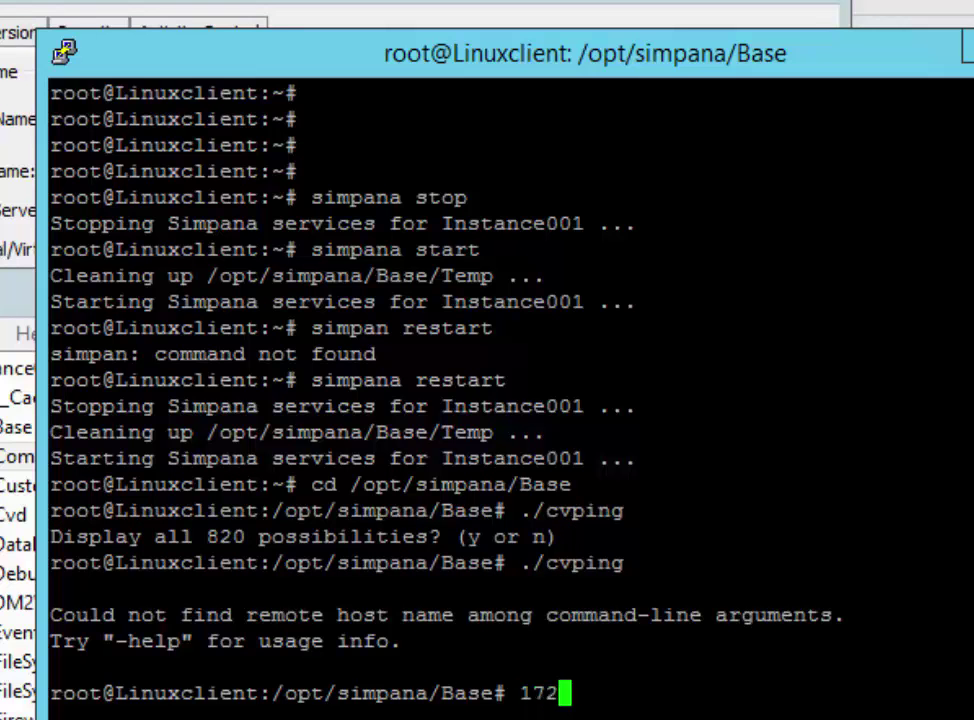
text(1.)
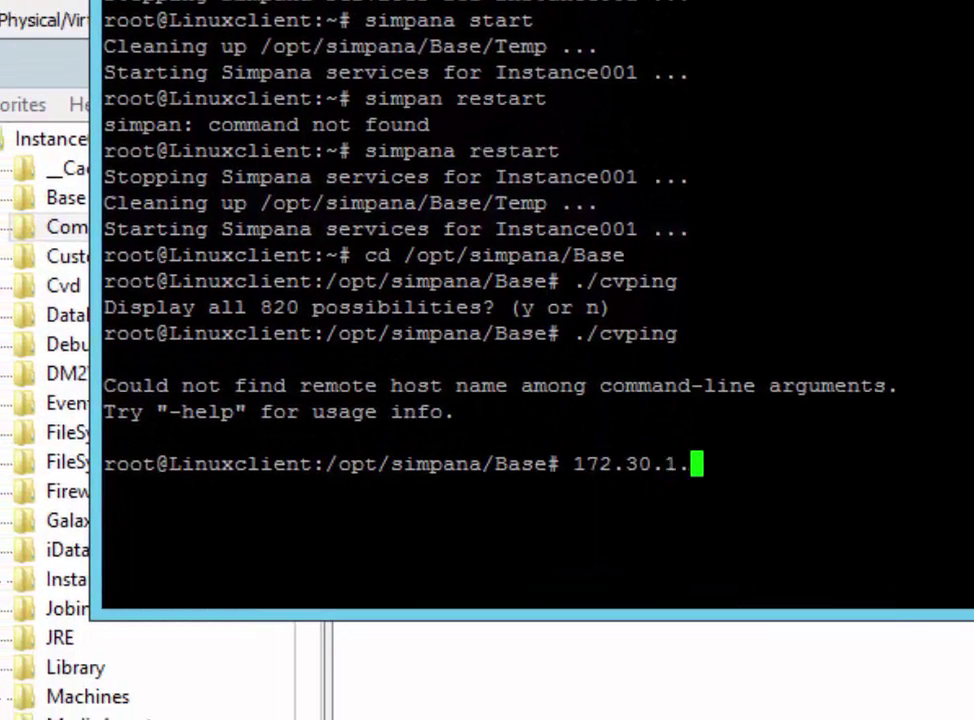
text(9)
key(Return)
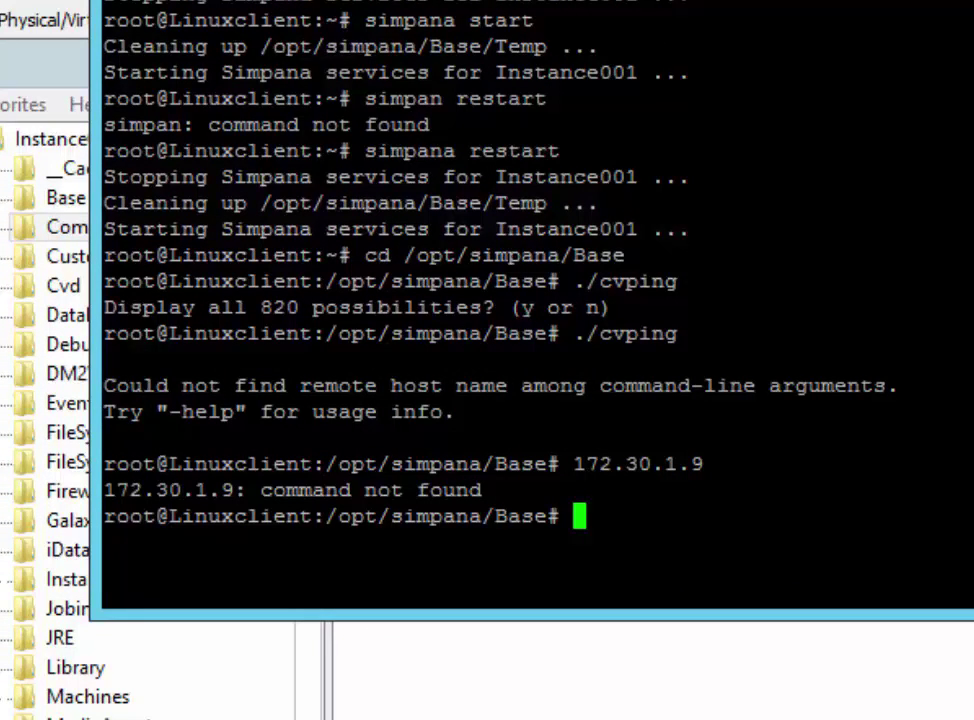
Step: Test the connection to 172.30.1.9 on the default port with "./cvping 172.30.1.9"
text(.)
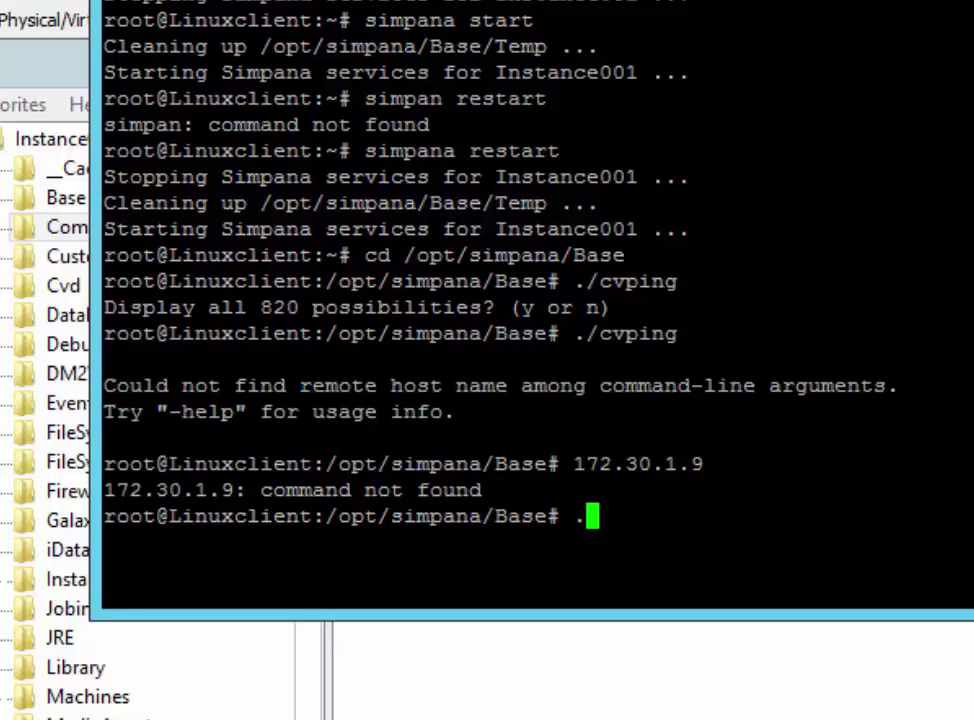
text(/cvping)
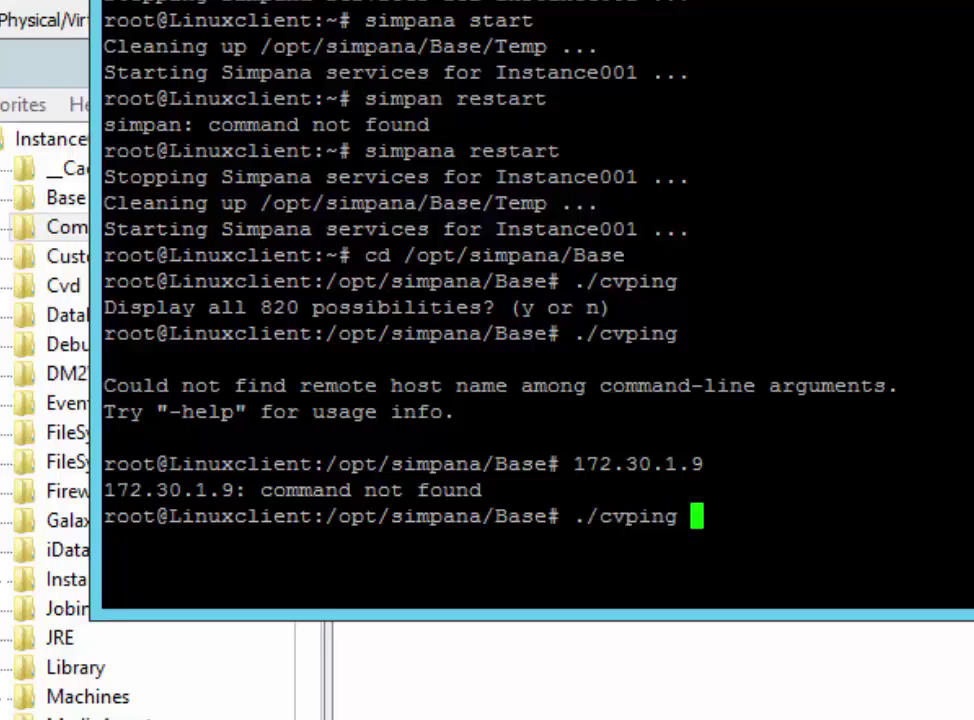
text( 172.30.1)
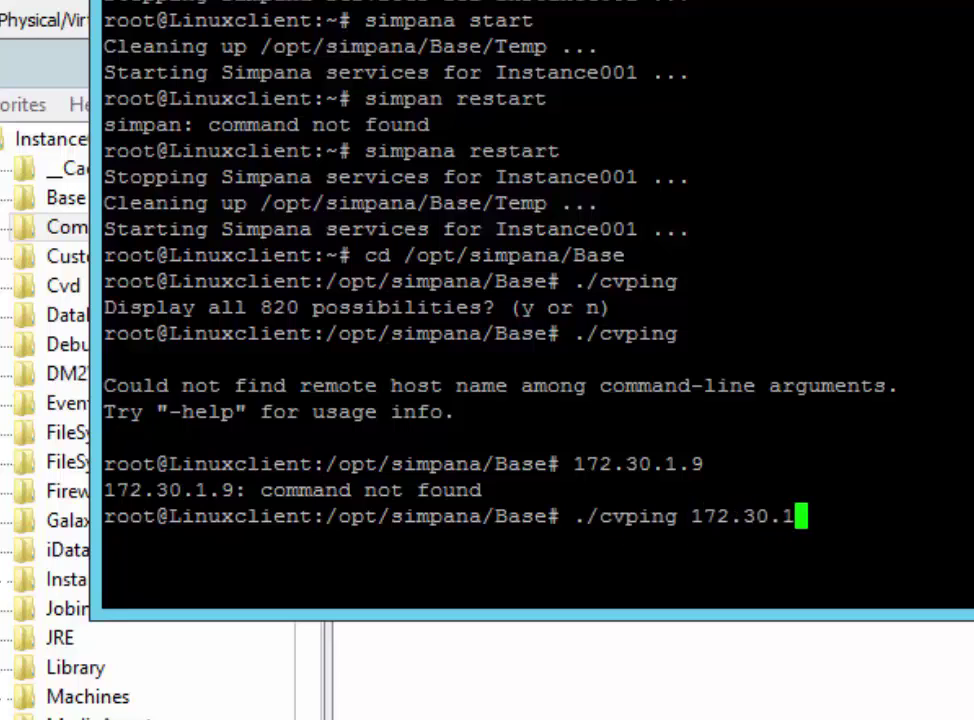
text(.9)
key(Return)
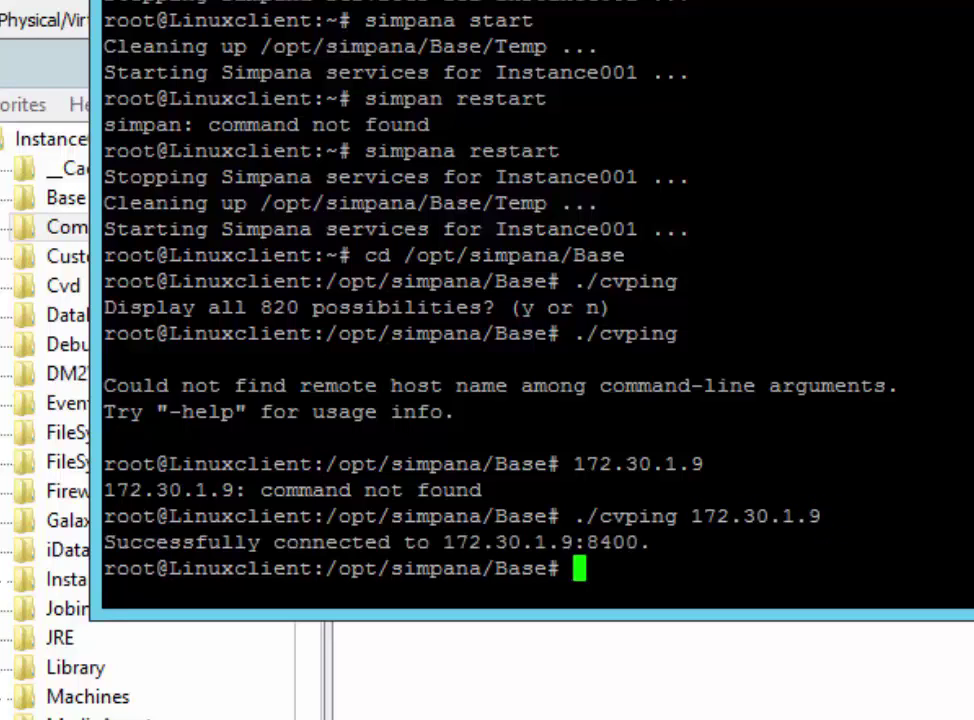
Step: Test the connection to 172.30.1.9 on port 8400 with "./cvping 172.30.1.9 8400"
key(Up)
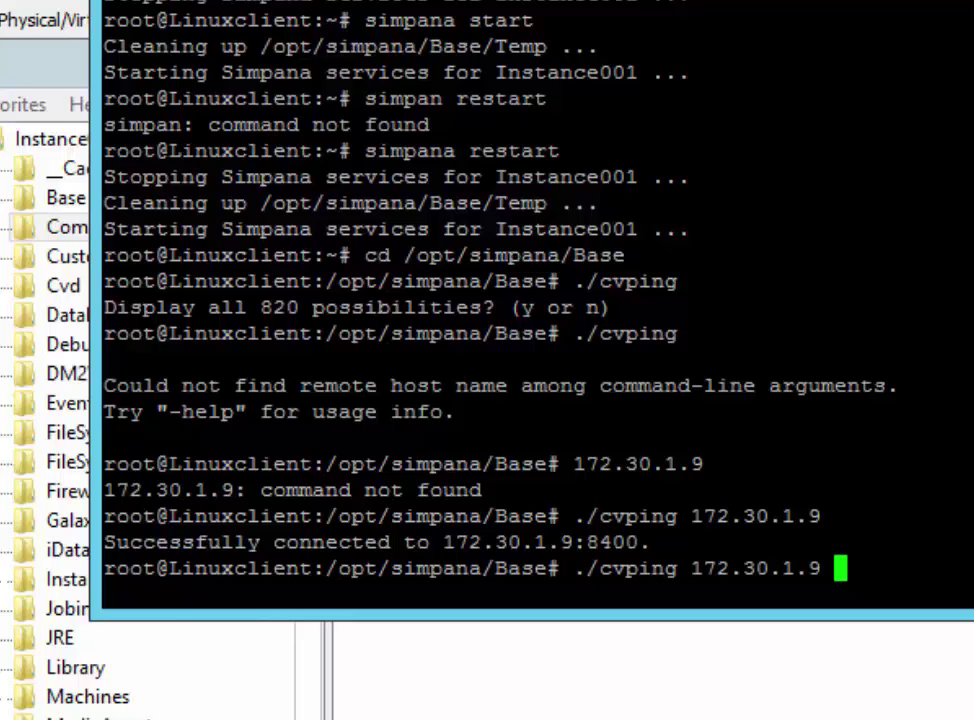
key(BackSpace)
text(:)
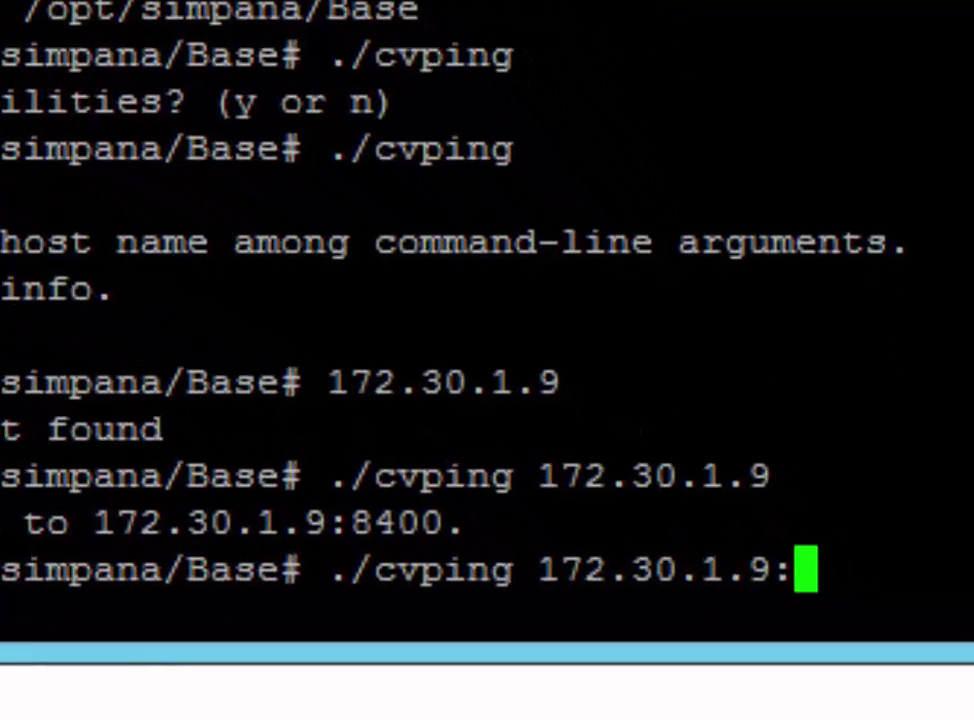
key(BackSpace)
text(8400)
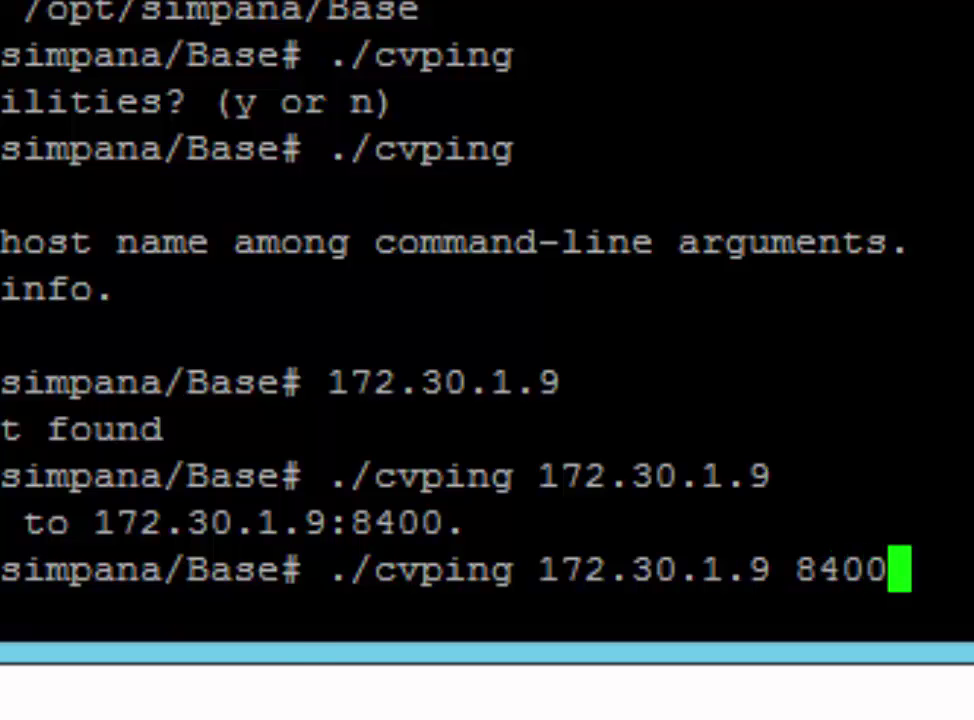
key(Return)
Step: Repeat the cvping test against 172.30.1.9 on port 8401 and on port 8402
key(Up)
key(BackSpace)
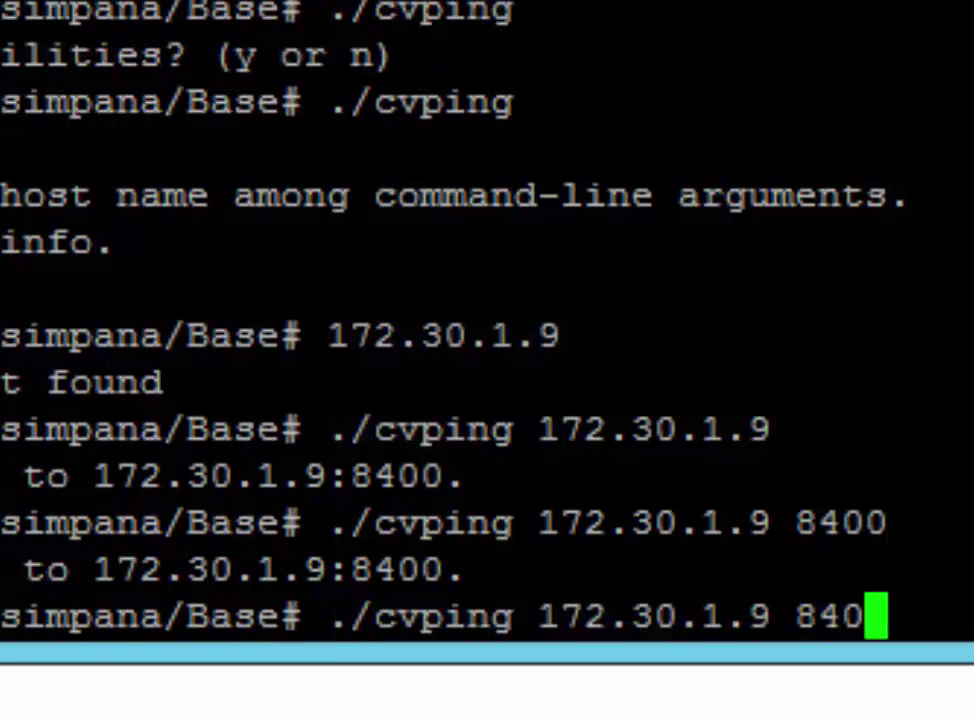
text(1)
key(Return)
key(Up)
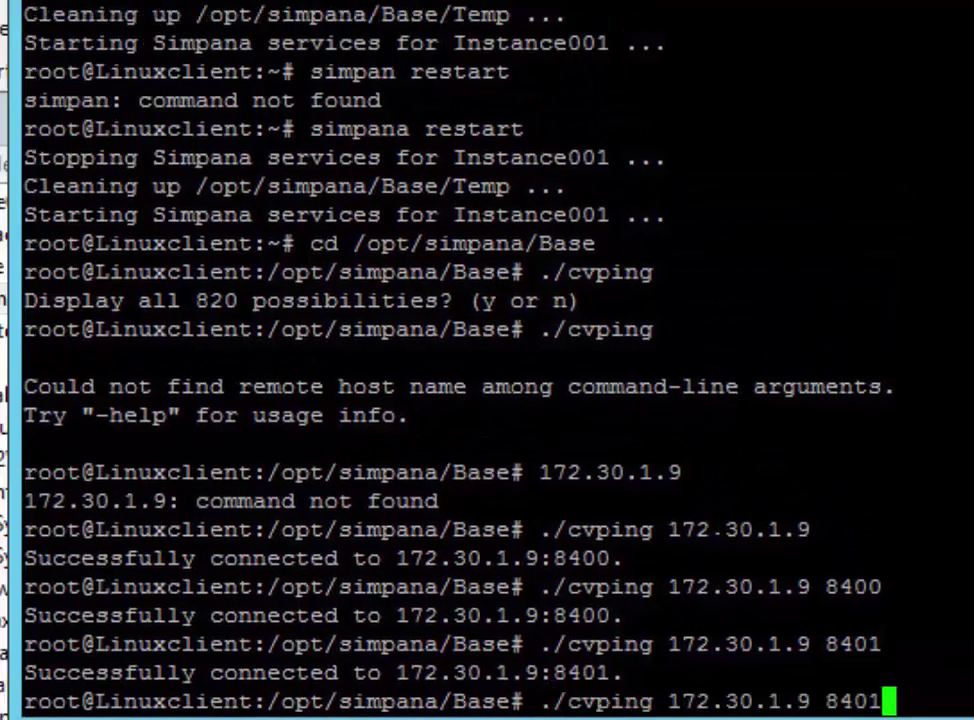
key(BackSpace)
text(2)
key(Return)
Step: Repeat the cvping test against 172.30.1.9 on port 8403 and on port 8404
key(Up)
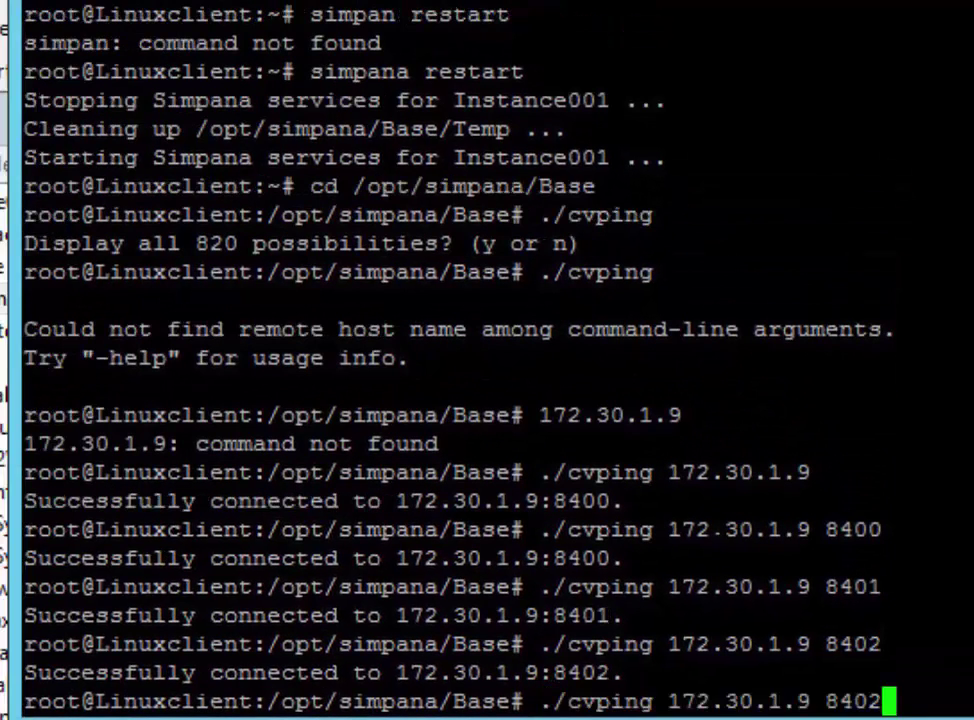
key(BackSpace)
text(3)
key(Return)
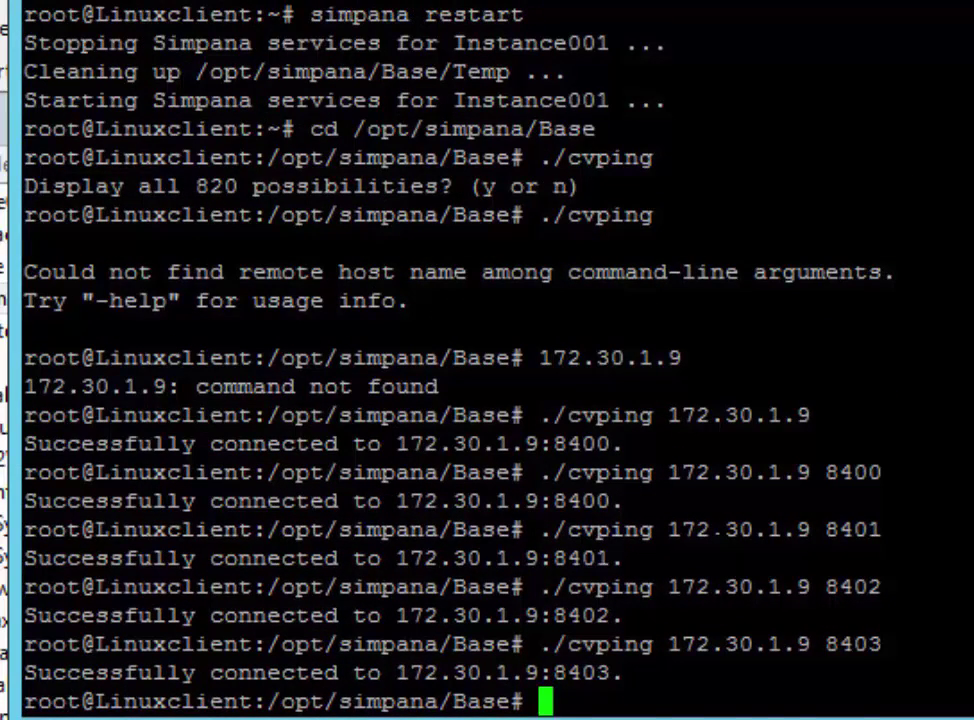
key(Up)
key(BackSpace)
text(404)
key(Return)
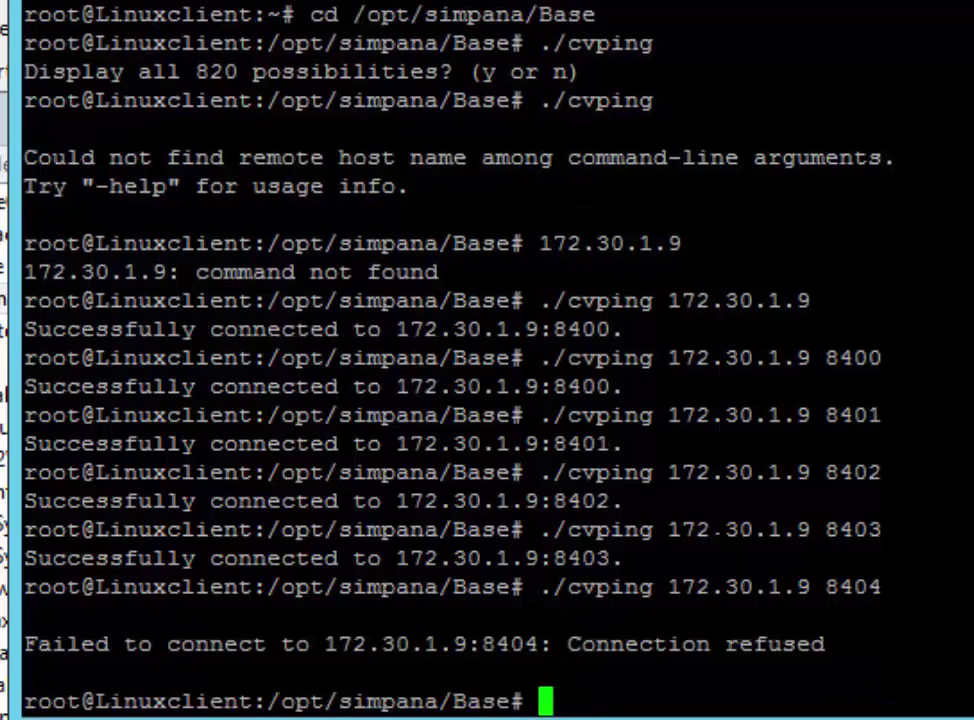
Step: Test port 8403 on 172.30.1.9 once more with "./cvping 172.30.1.9 8403"
key(Up)
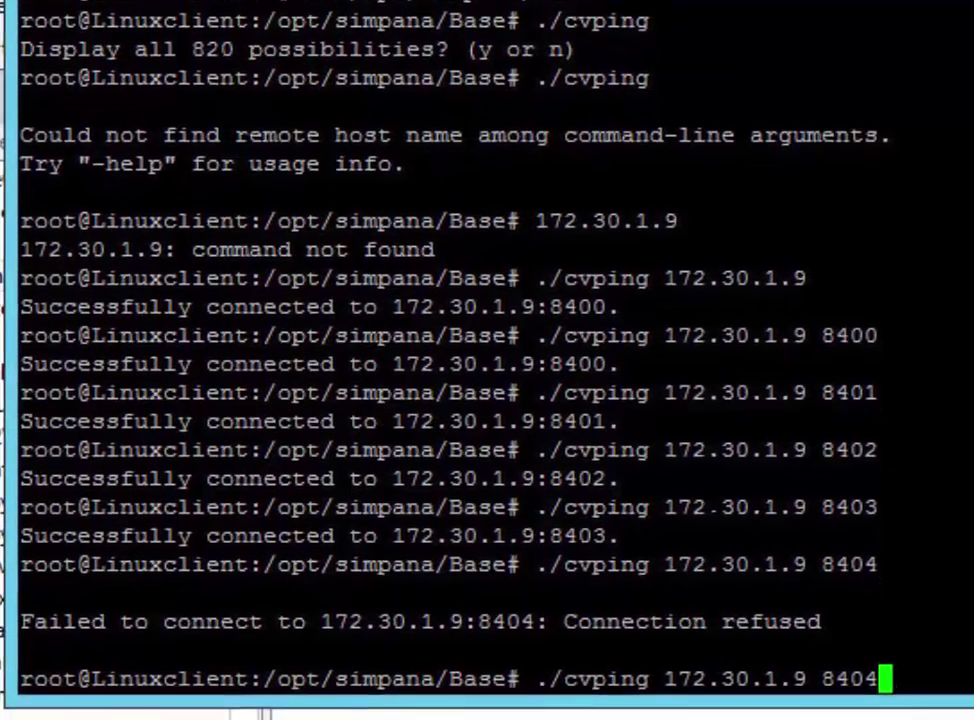
key(BackSpace)
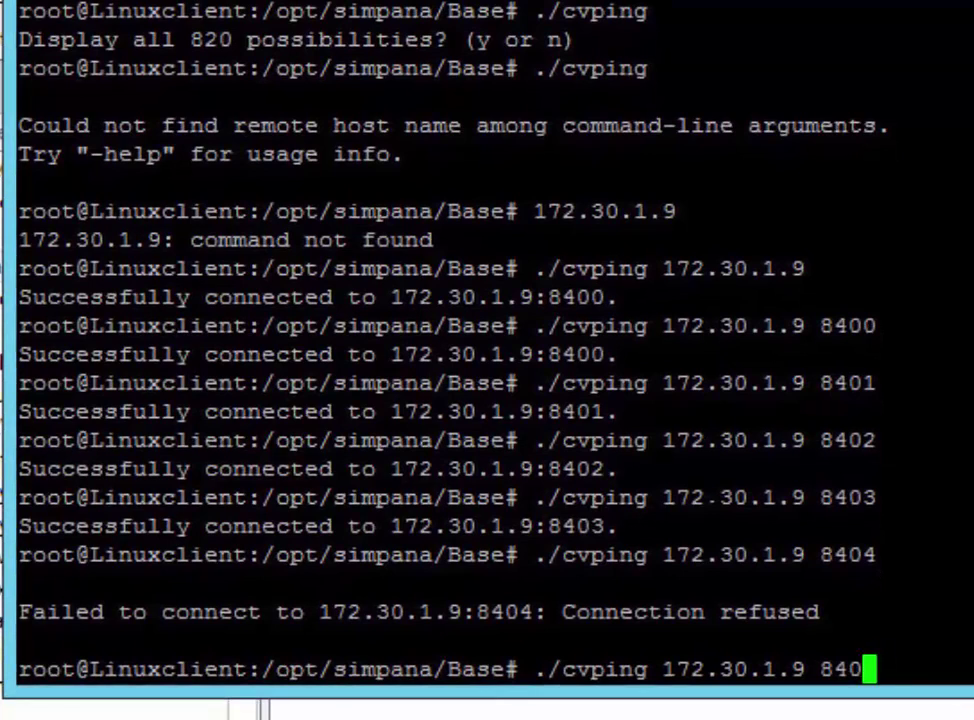
text(3)
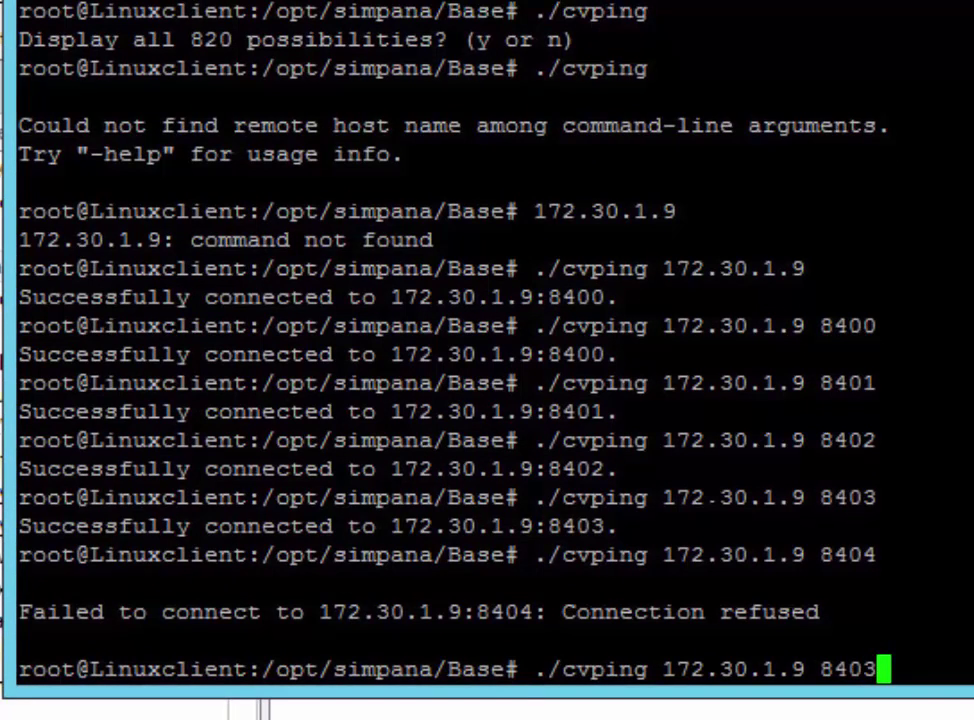
key(Return)
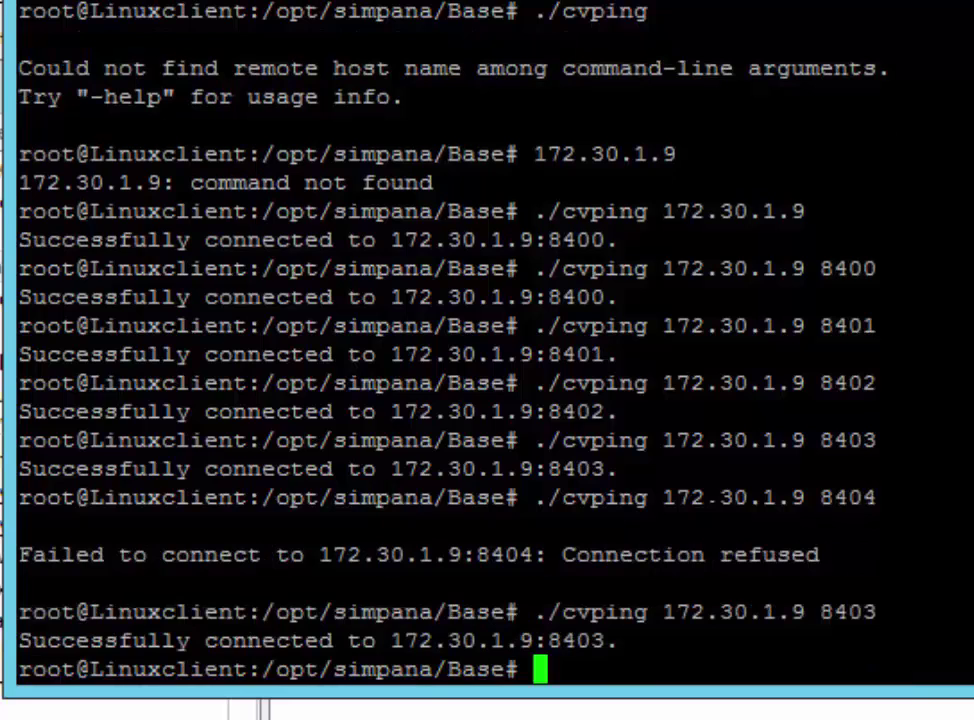